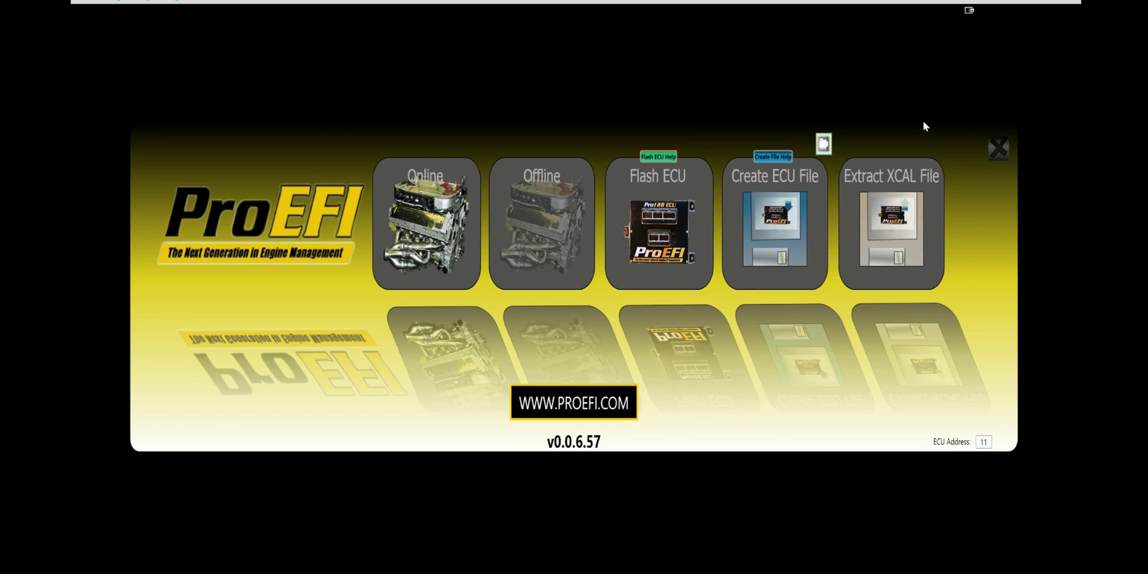
Step: Start a Pro112 XCAL extraction from DDIDEAD6czd_VET_PROD_hdr.pro112 in 60 minus 2 > Corvette > 112
{"action": "left_click", "coordinate": [887, 208]}
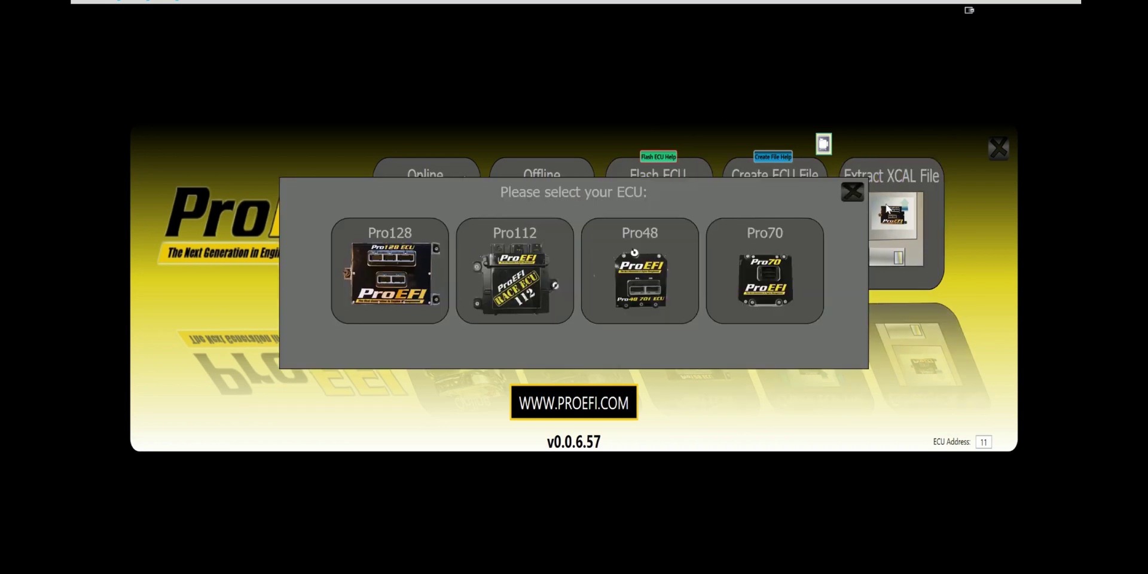
{"action": "left_click", "coordinate": [525, 261]}
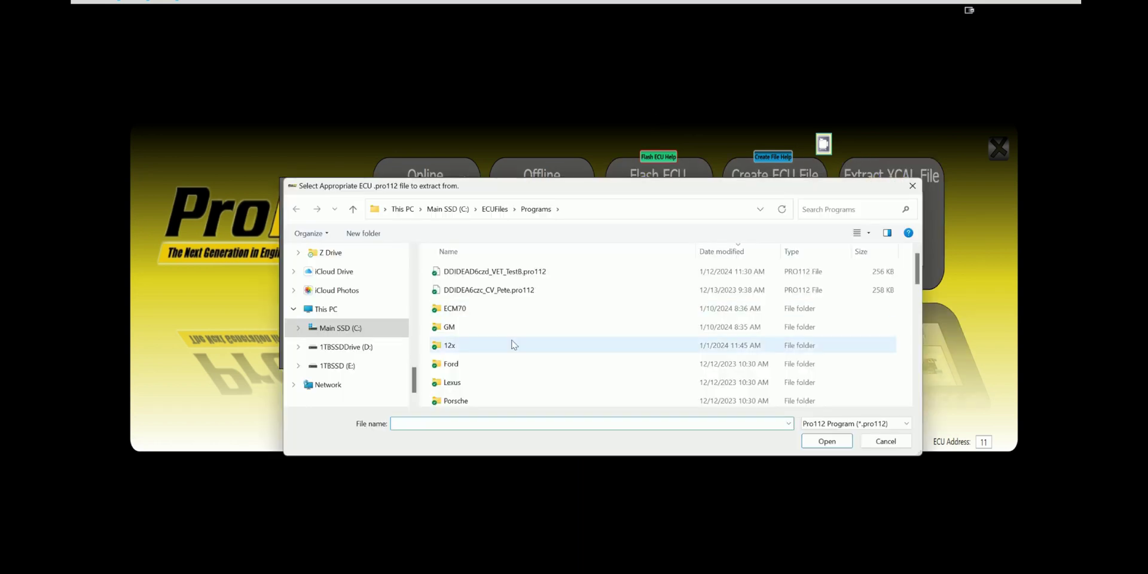
{"action": "scroll", "coordinate": [512, 344], "scroll_direction": "down", "scroll_amount": 6}
{"action": "left_click", "coordinate": [468, 349]}
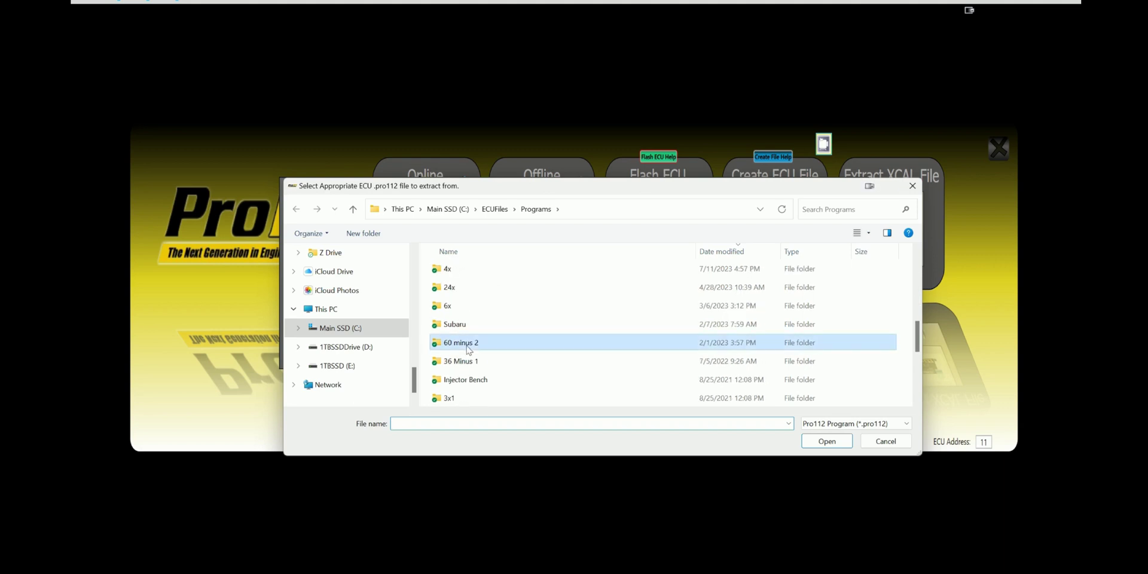
{"action": "double_click", "coordinate": [468, 349]}
{"action": "double_click", "coordinate": [495, 292]}
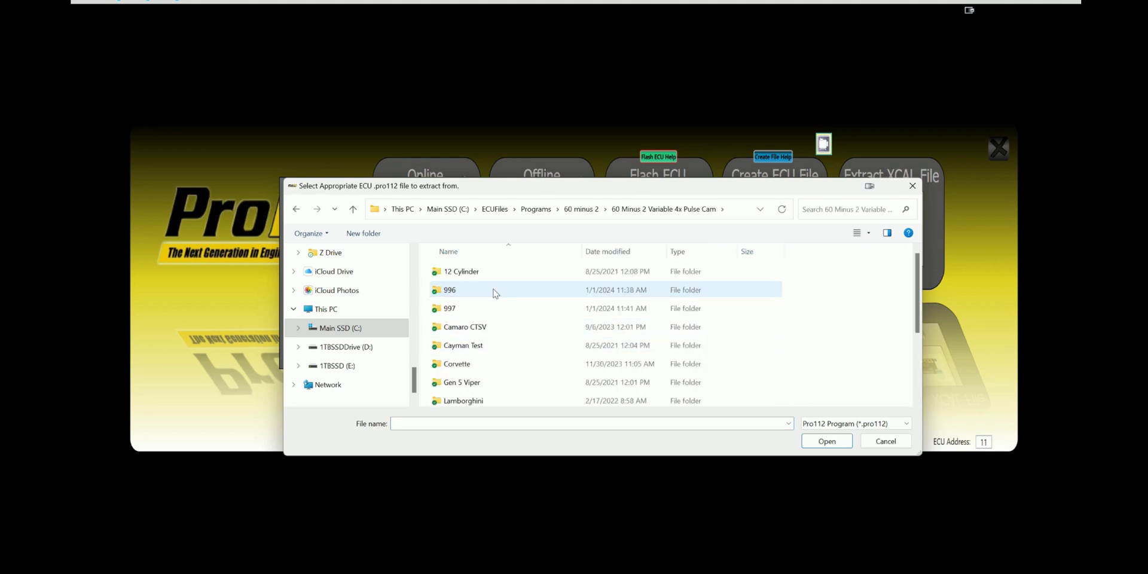
{"action": "scroll", "coordinate": [499, 298], "scroll_direction": "down", "scroll_amount": 1}
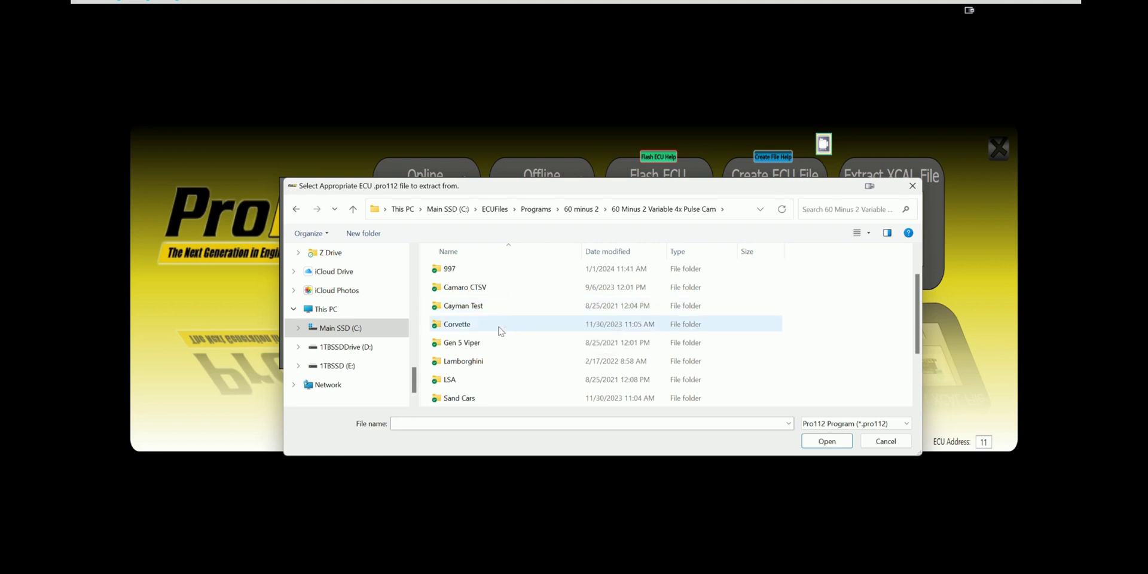
{"action": "scroll", "coordinate": [501, 330], "scroll_direction": "down", "scroll_amount": 1}
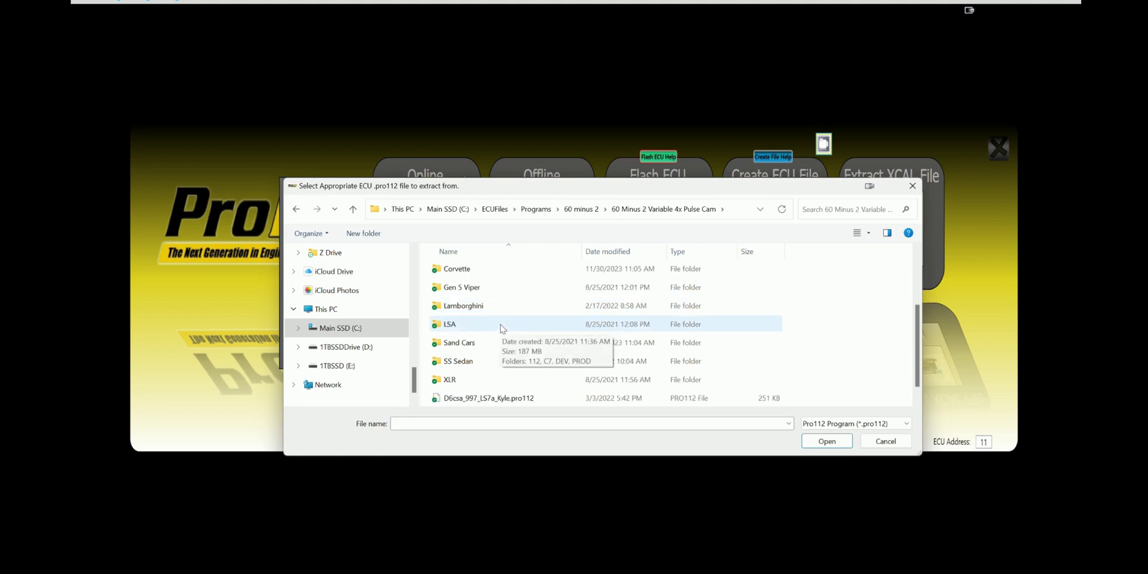
{"action": "double_click", "coordinate": [461, 269]}
{"action": "double_click", "coordinate": [455, 272]}
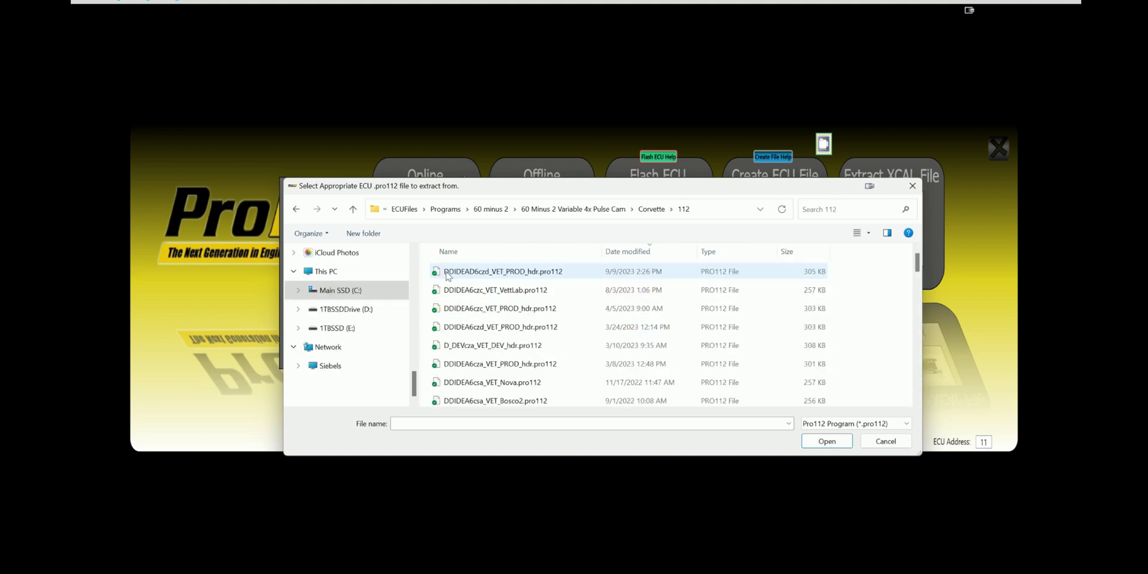
{"action": "left_click", "coordinate": [520, 275]}
Step: Save the extracted calibration over DDIDEA6czb_Vett_Test.xcal, confirming the replacement
{"action": "left_click", "coordinate": [826, 441]}
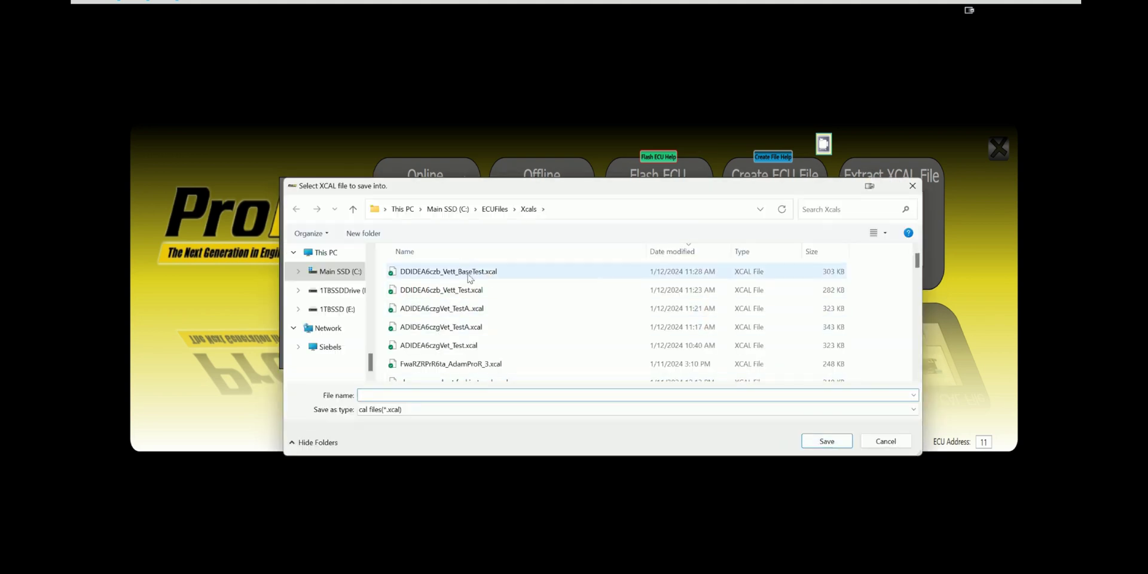
{"action": "left_click", "coordinate": [433, 295]}
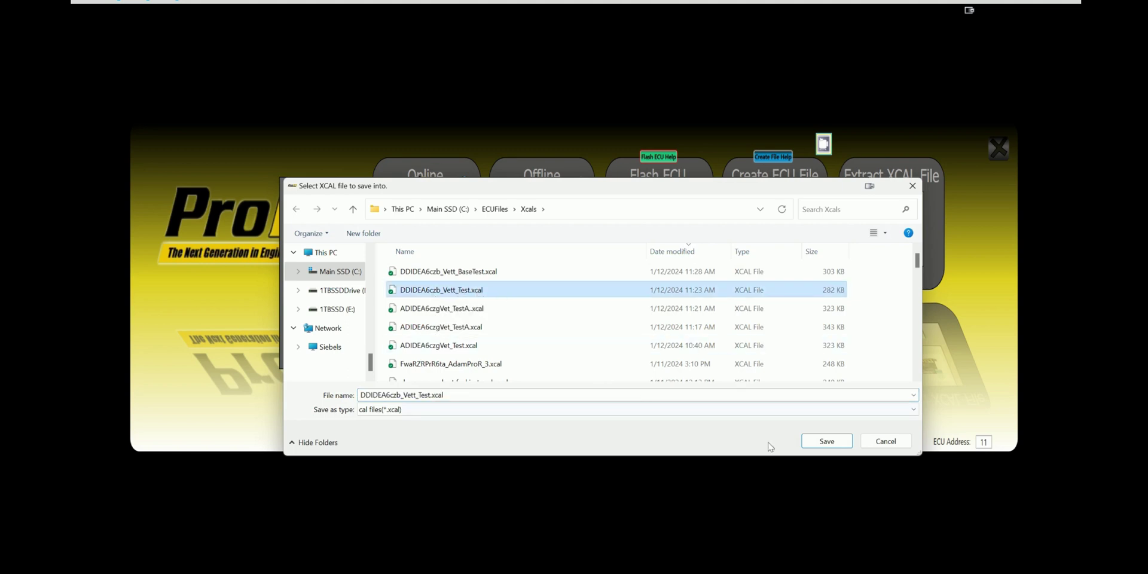
{"action": "left_click", "coordinate": [828, 441]}
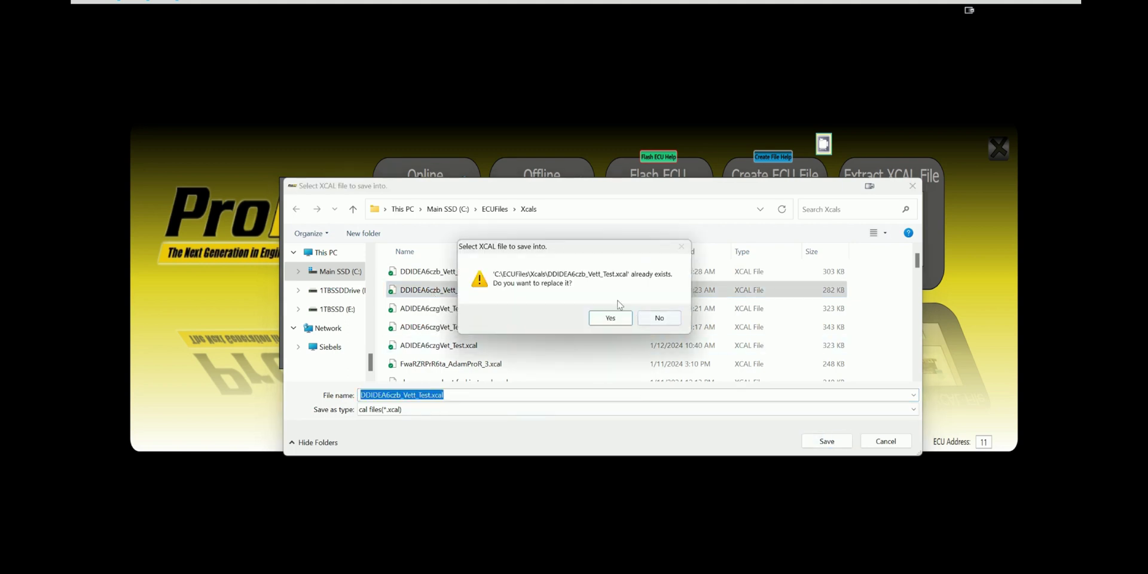
{"action": "left_click", "coordinate": [601, 319]}
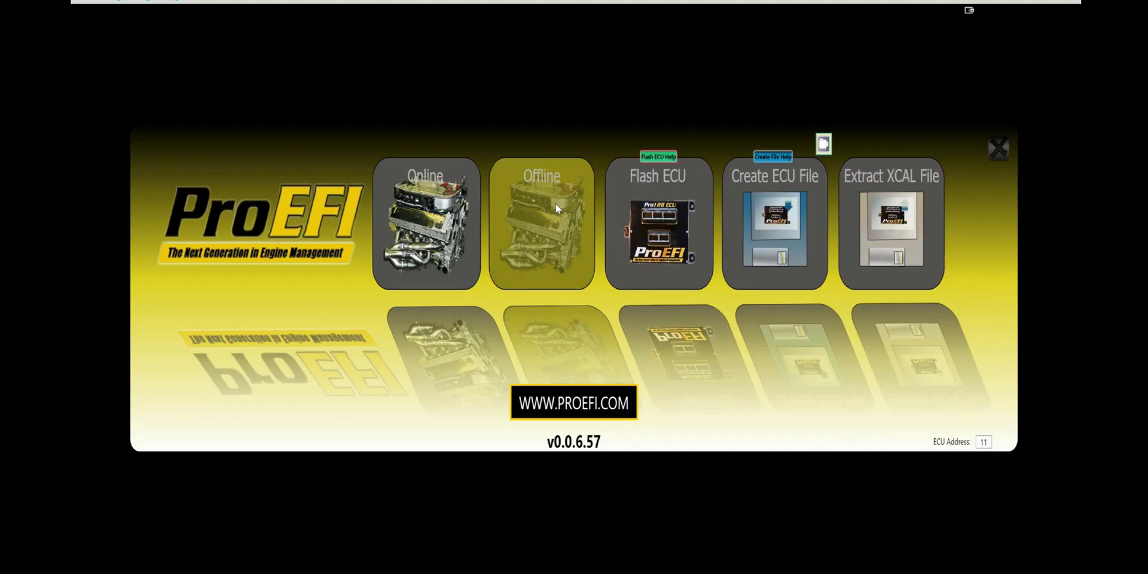
Step: Open DDIDEA6czb_Vett_Test.xcal offline and go to its Sensor Setup page under Initial Calibration Setup
{"action": "left_click", "coordinate": [539, 207]}
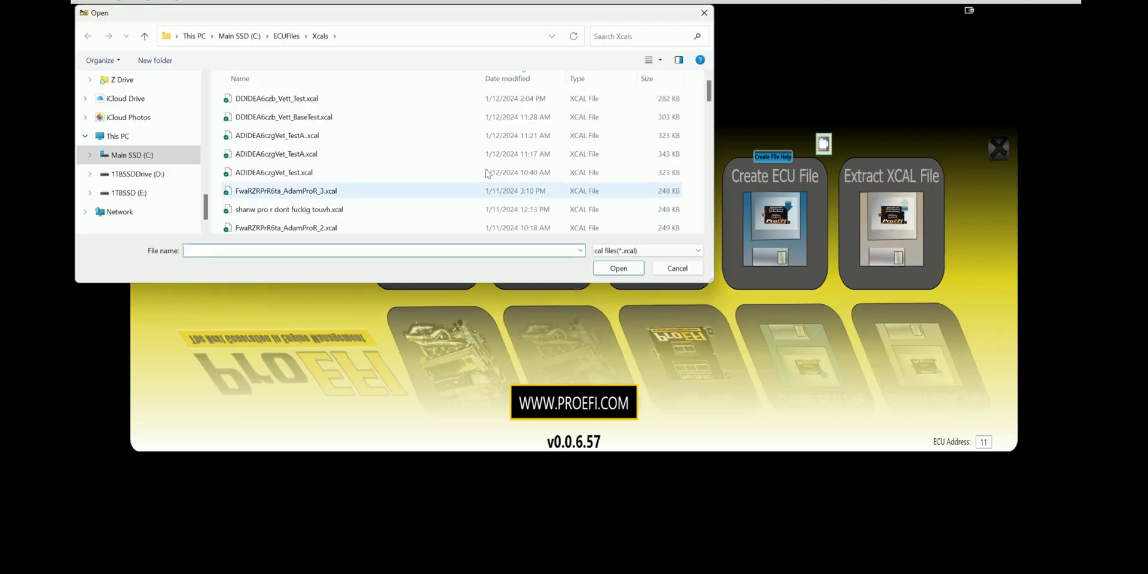
{"action": "left_click", "coordinate": [283, 101]}
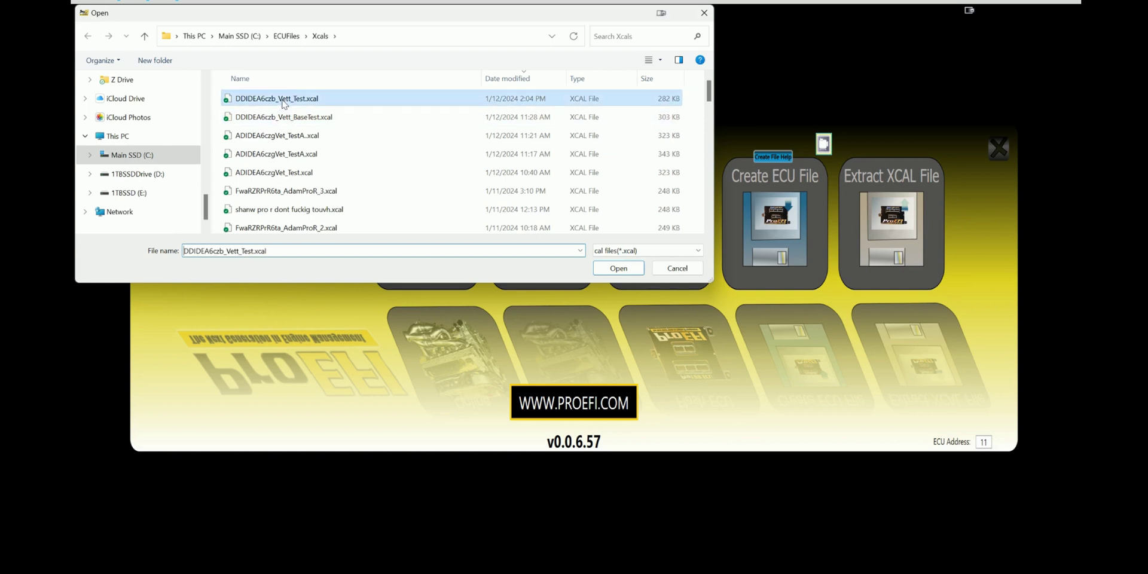
{"action": "left_click", "coordinate": [619, 267]}
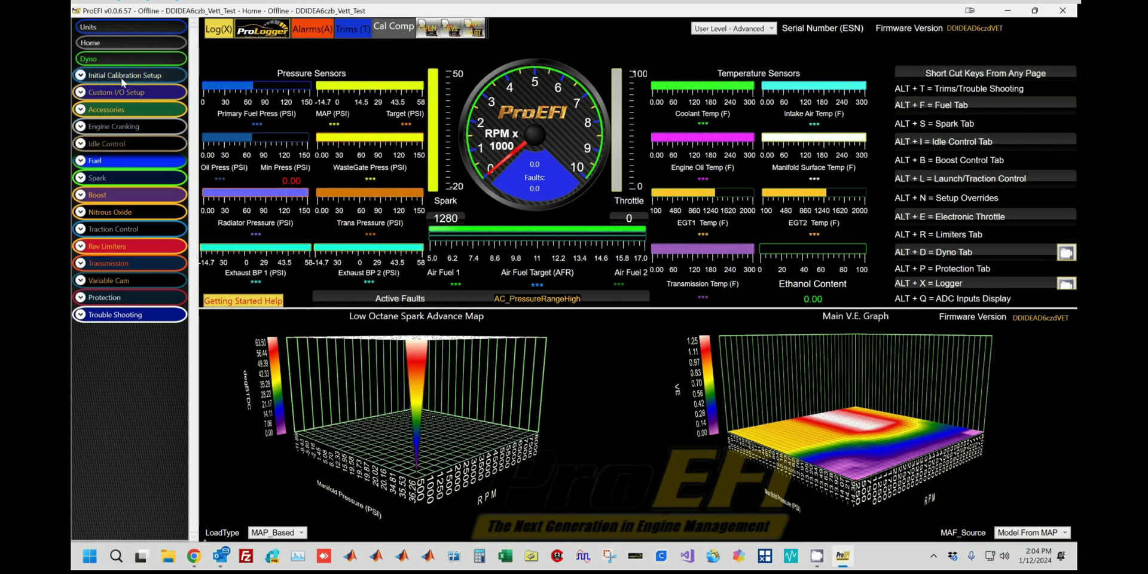
{"action": "left_click", "coordinate": [81, 76]}
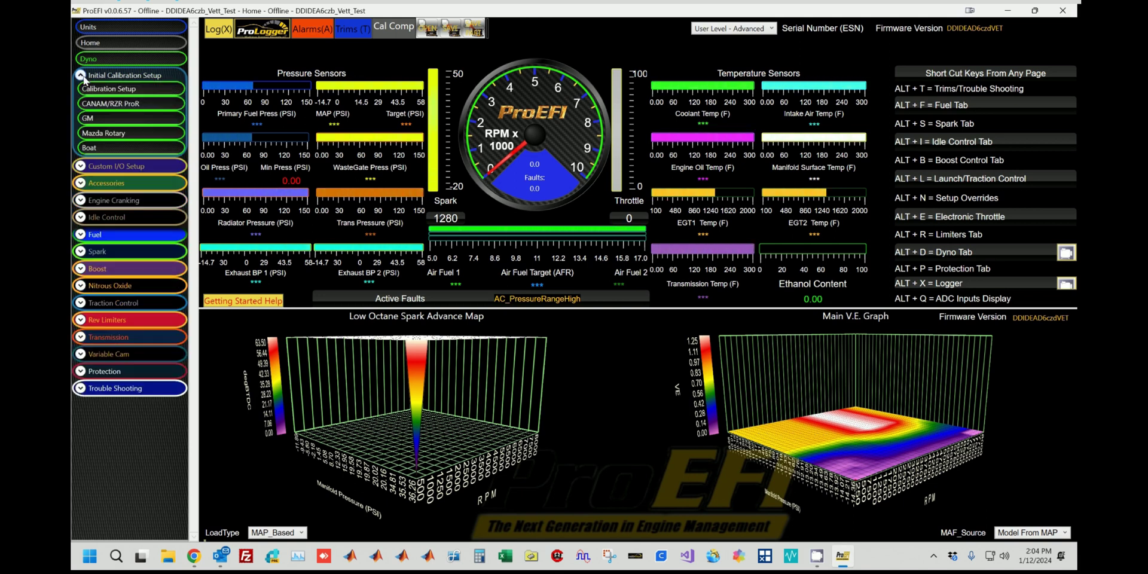
{"action": "left_click", "coordinate": [108, 90]}
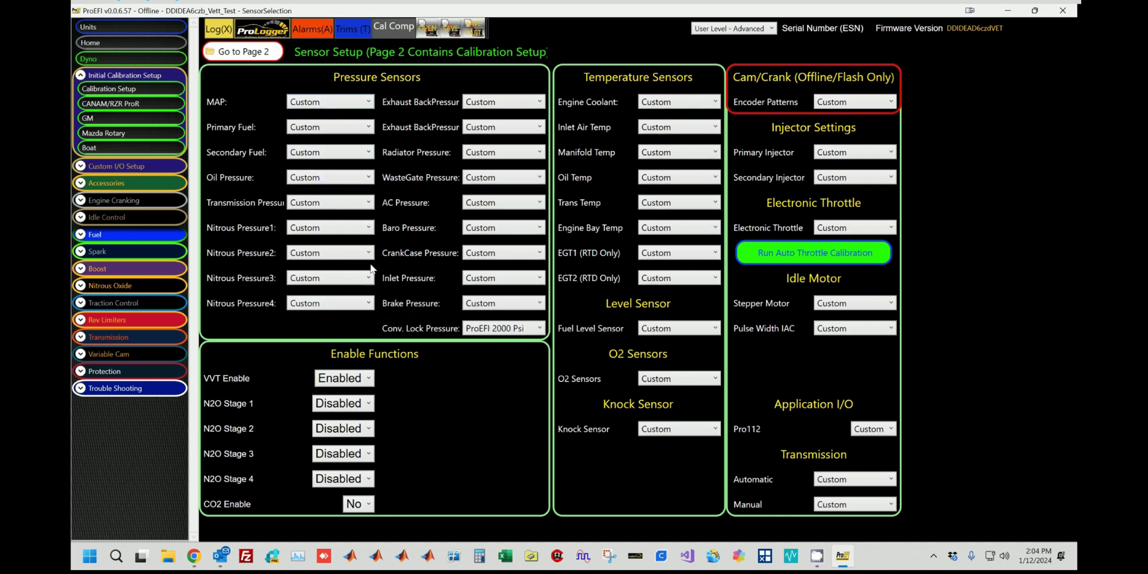
Step: Set MAP to ProEFI 5bar and both Primary and Secondary Fuel sensors to ProEFI 150psi
{"action": "left_click", "coordinate": [362, 104]}
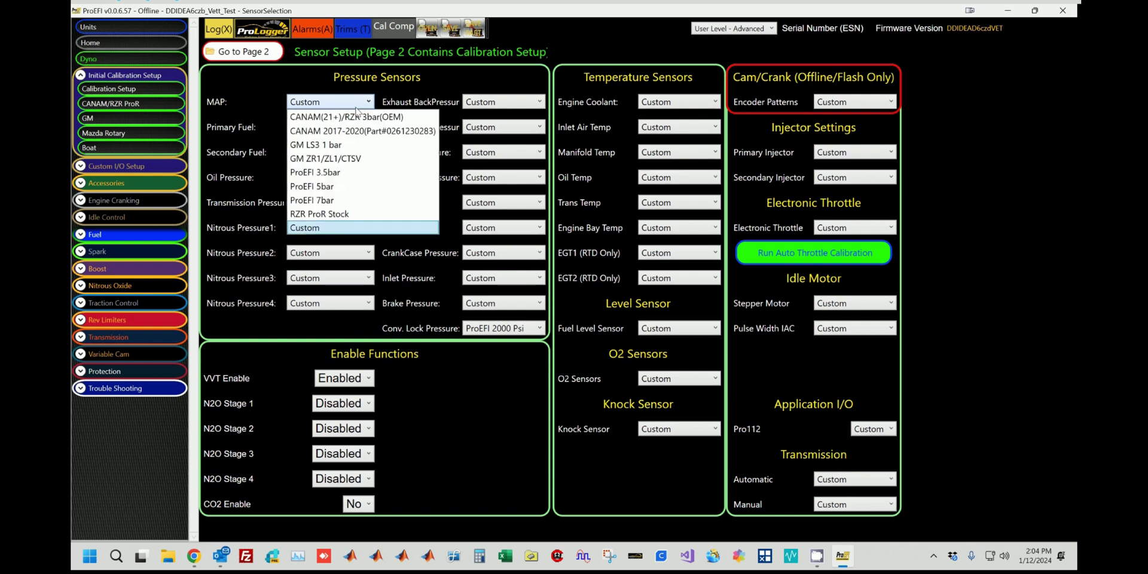
{"action": "left_click", "coordinate": [318, 186]}
{"action": "left_click", "coordinate": [345, 128]}
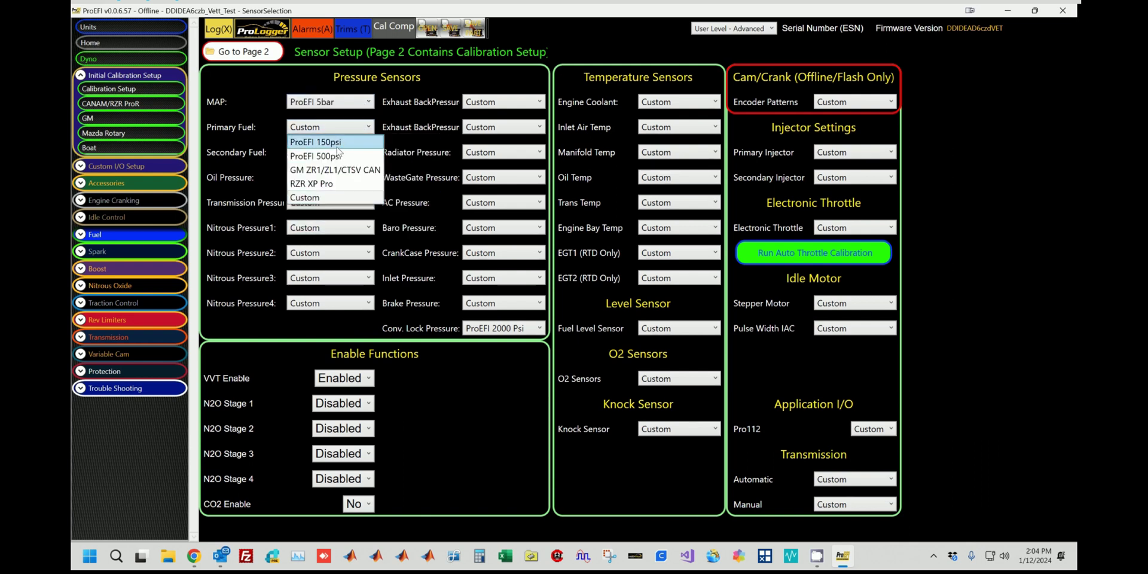
{"action": "left_click", "coordinate": [333, 149]}
{"action": "left_click", "coordinate": [333, 150]}
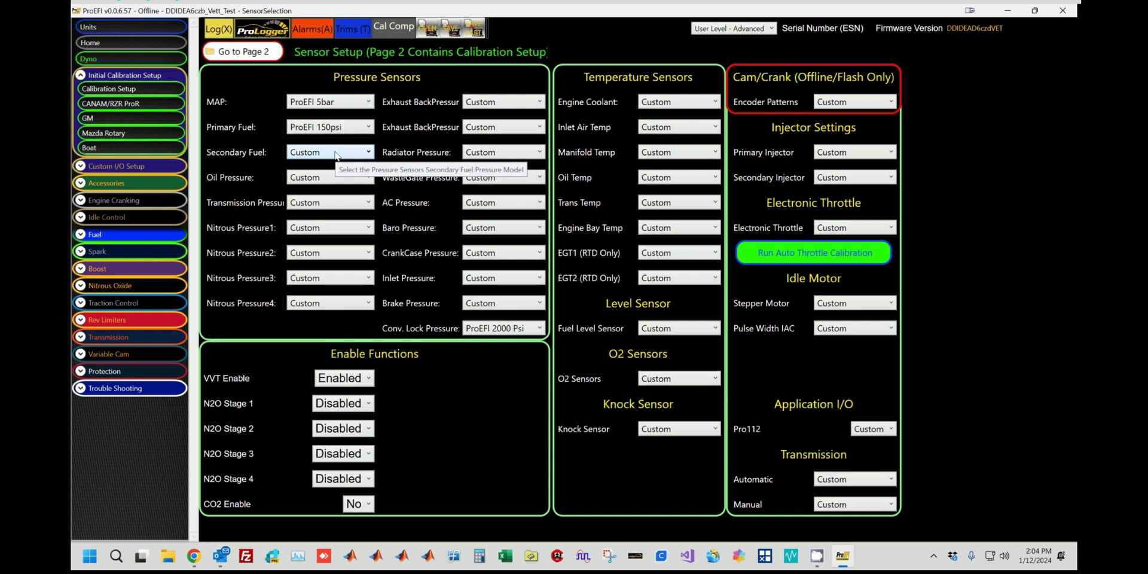
{"action": "left_click", "coordinate": [328, 169]}
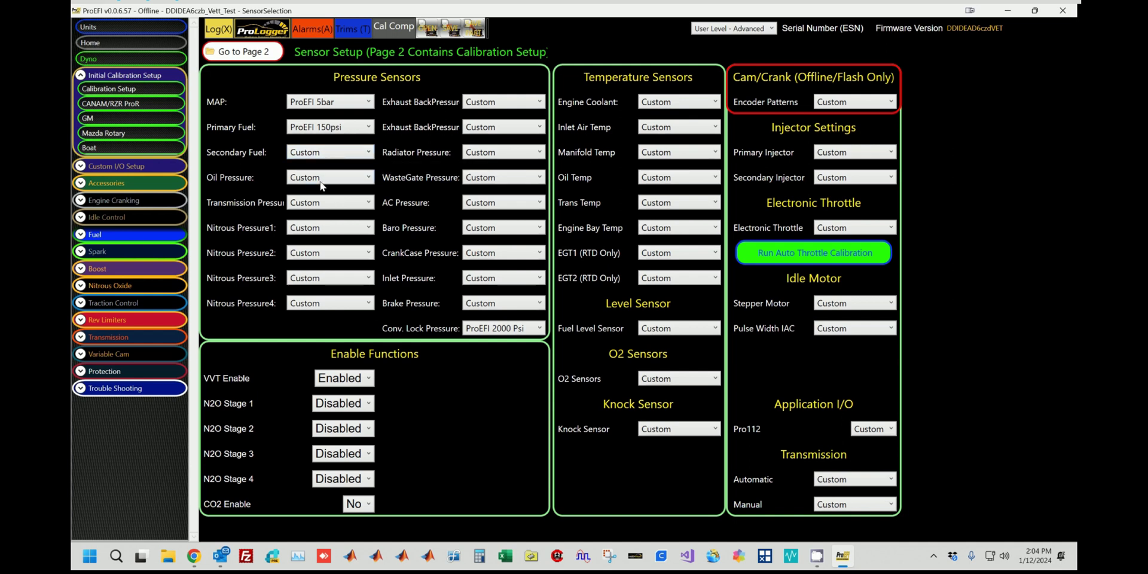
{"action": "left_click", "coordinate": [307, 154]}
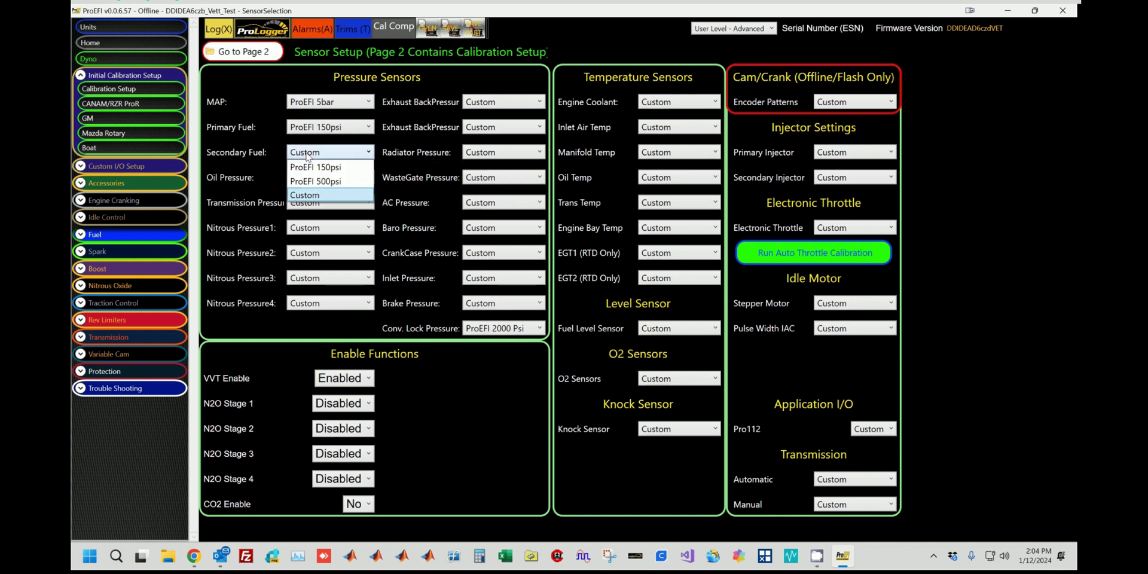
{"action": "left_click", "coordinate": [323, 175]}
Step: Set Oil Pressure to ProEFI 150psi, Transmission to 500psi, and Nitrous Pressure 1-4 to 2000Psi
{"action": "left_click", "coordinate": [327, 179]}
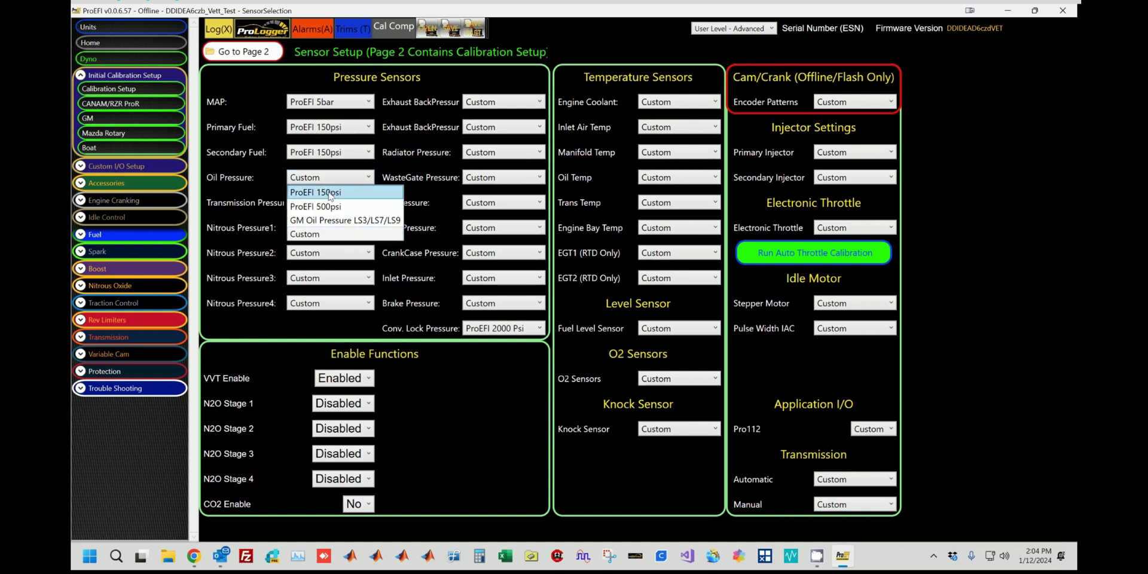
{"action": "left_click", "coordinate": [327, 194]}
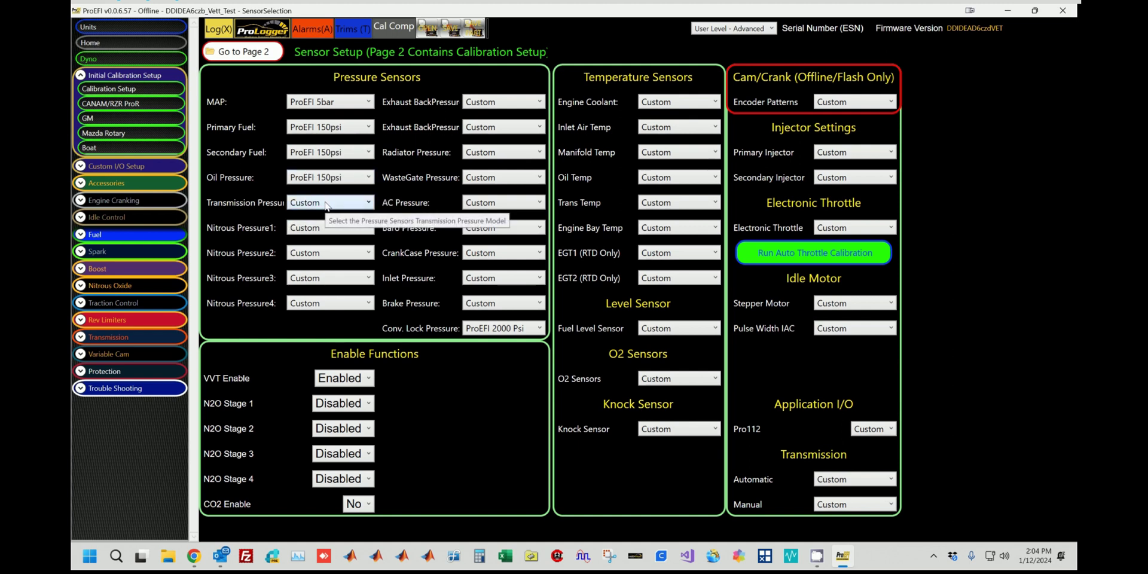
{"action": "left_click", "coordinate": [327, 204]}
{"action": "left_click", "coordinate": [329, 217]}
{"action": "left_click", "coordinate": [330, 227]}
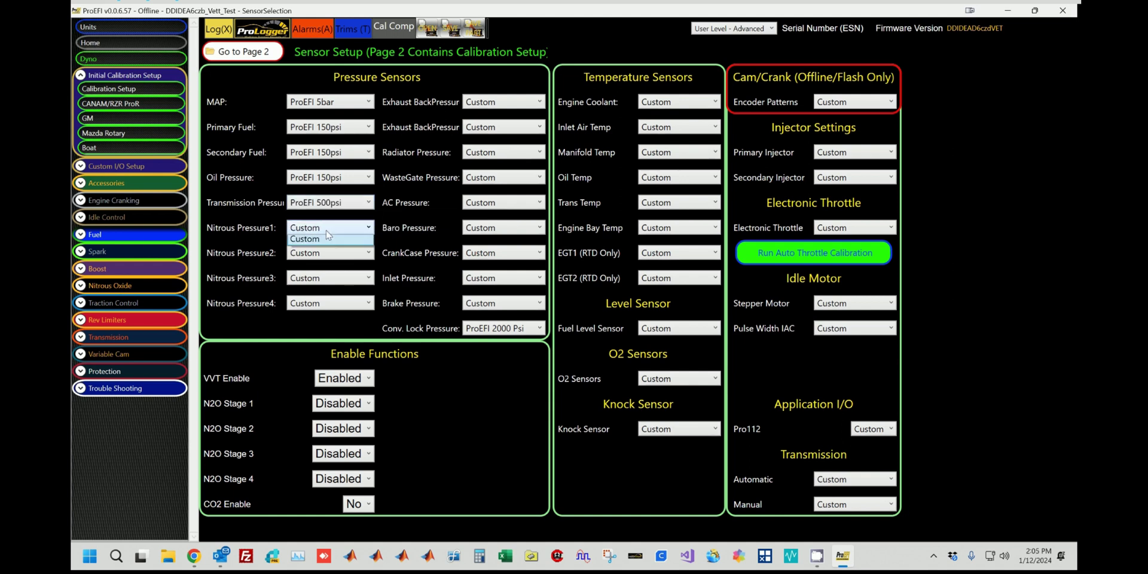
{"action": "left_click", "coordinate": [332, 243]}
{"action": "left_click", "coordinate": [336, 253]}
{"action": "left_click", "coordinate": [339, 268]}
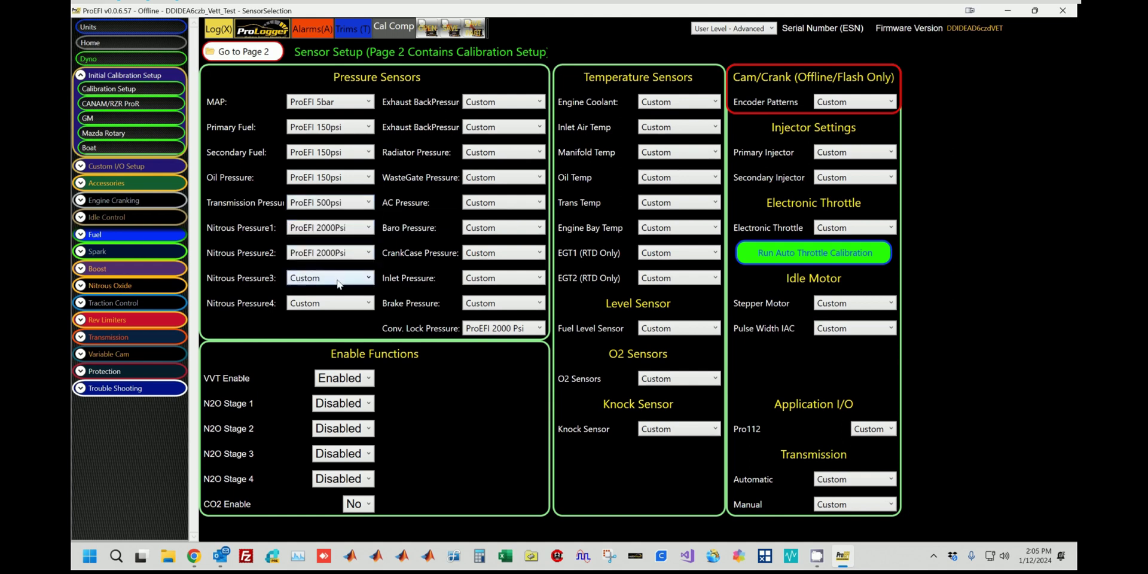
{"action": "left_click", "coordinate": [341, 278]}
{"action": "left_click", "coordinate": [343, 293]}
{"action": "left_click", "coordinate": [335, 303]}
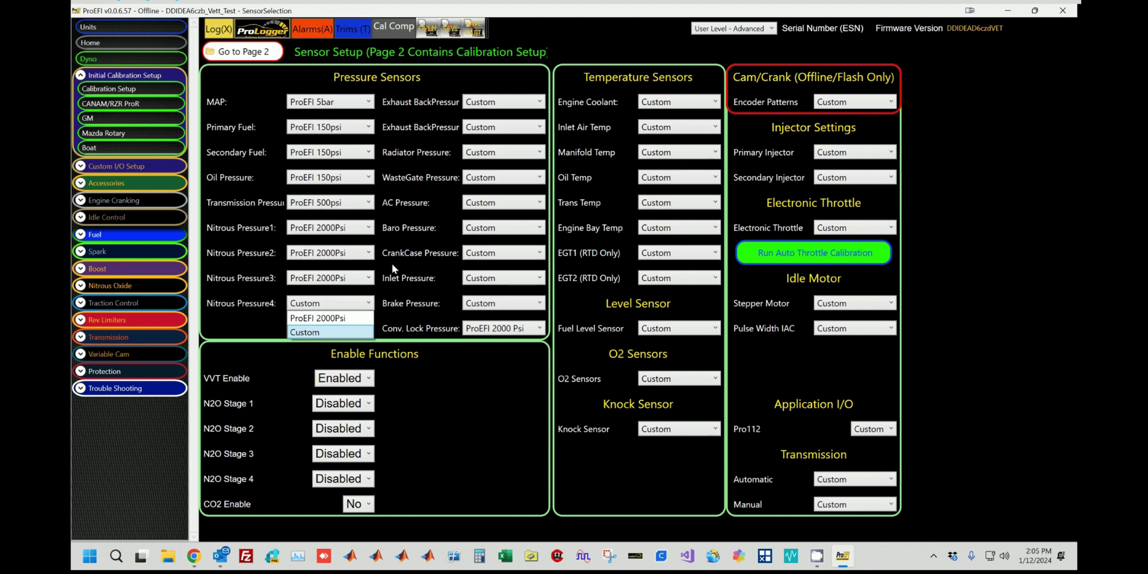
{"action": "left_click", "coordinate": [334, 317]}
Step: Set both Exhaust BackPressure sensors to ProEFI 5bar, and Radiator and WasteGate to ProEFI 150psi
{"action": "left_click", "coordinate": [505, 103]}
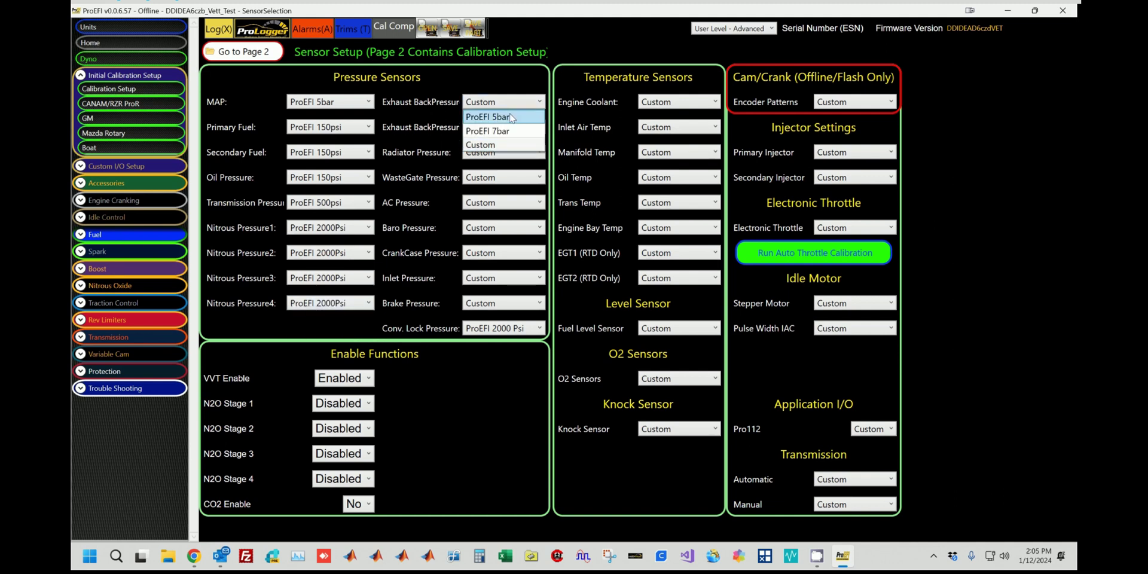
{"action": "left_click", "coordinate": [506, 117]}
{"action": "left_click", "coordinate": [506, 128]}
{"action": "left_click", "coordinate": [505, 144]}
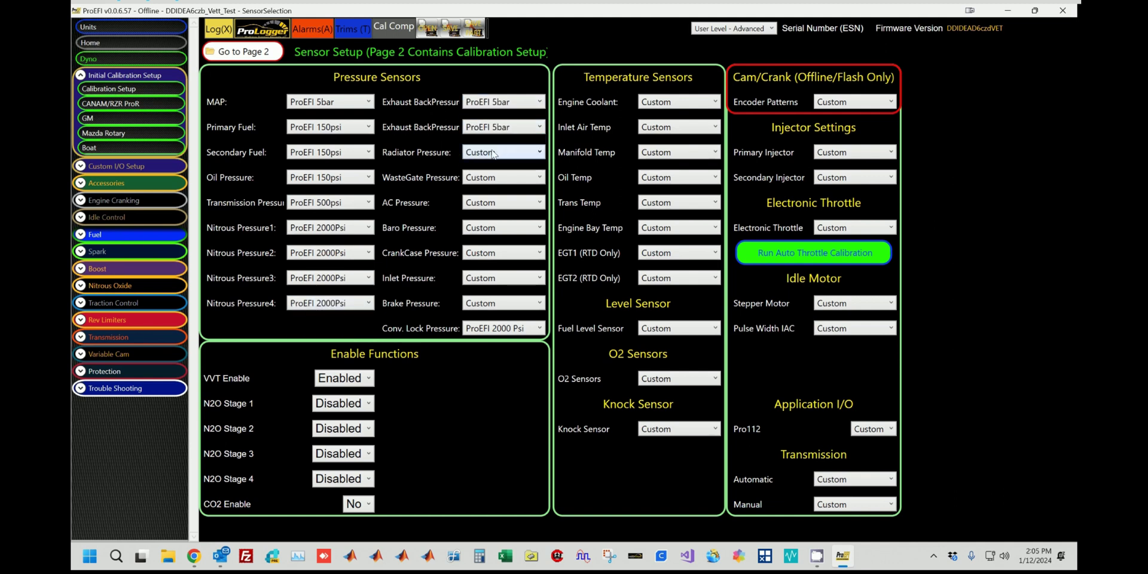
{"action": "left_click", "coordinate": [499, 152]}
{"action": "left_click", "coordinate": [500, 167]}
{"action": "left_click", "coordinate": [500, 178]}
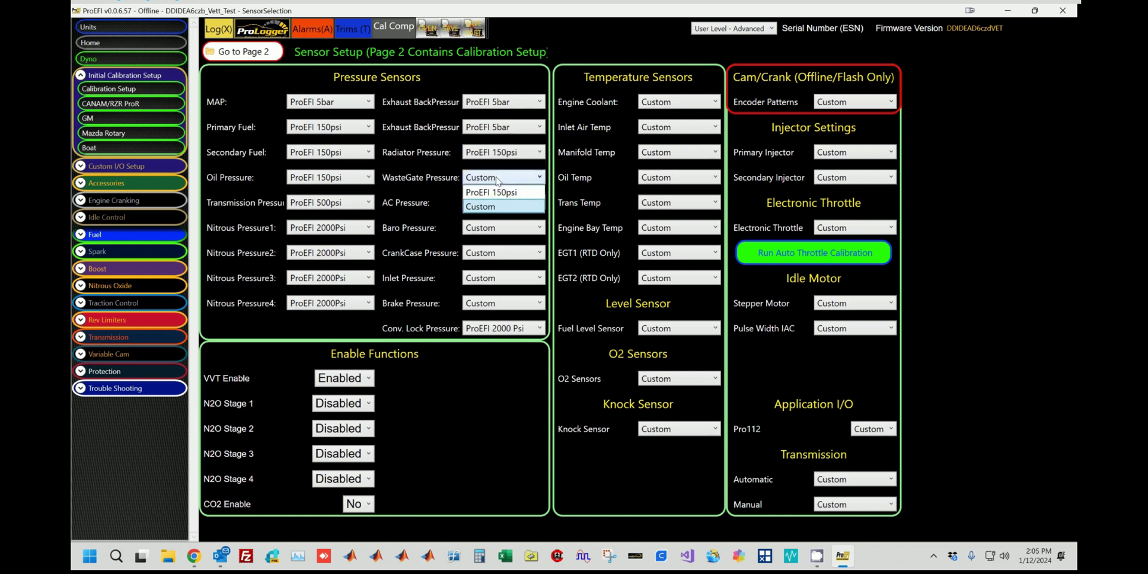
{"action": "left_click", "coordinate": [497, 192]}
Step: Set AC to GM C6 Vette, Baro and Inlet to GM ZR1, CrankCase 5bar, Brake 2000 Psi
{"action": "left_click", "coordinate": [492, 207]}
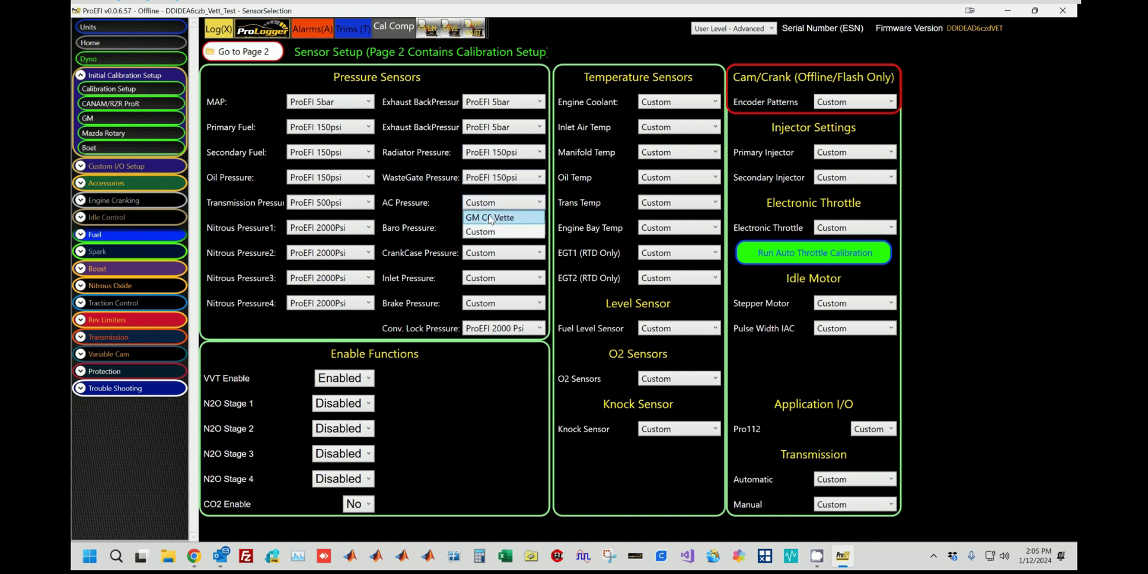
{"action": "left_click", "coordinate": [492, 219]}
{"action": "left_click", "coordinate": [482, 232]}
{"action": "left_click", "coordinate": [482, 238]}
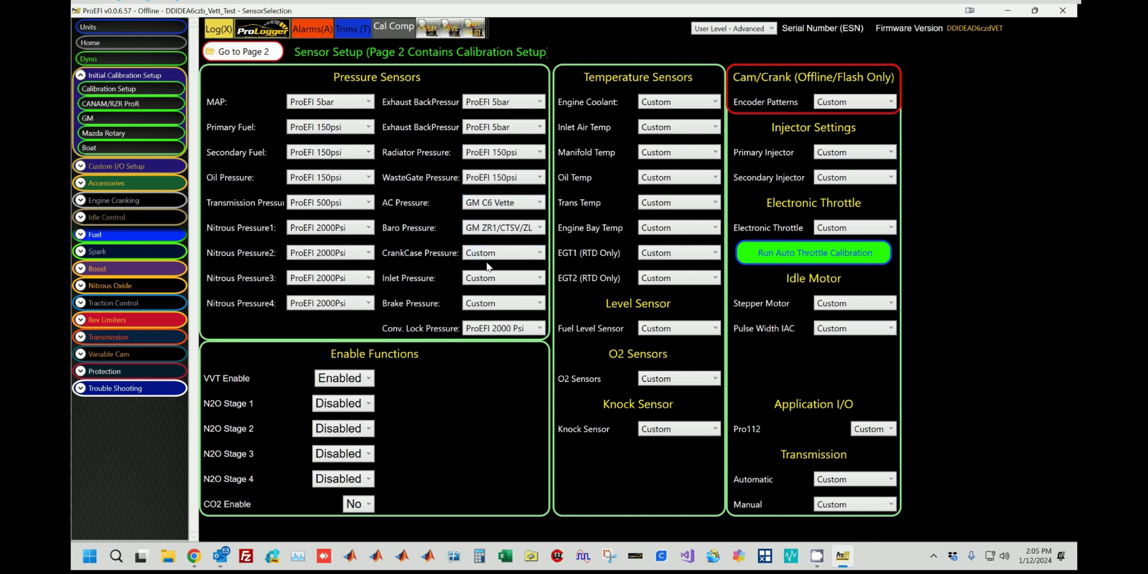
{"action": "left_click", "coordinate": [491, 253]}
{"action": "left_click", "coordinate": [496, 268]}
{"action": "left_click", "coordinate": [487, 278]}
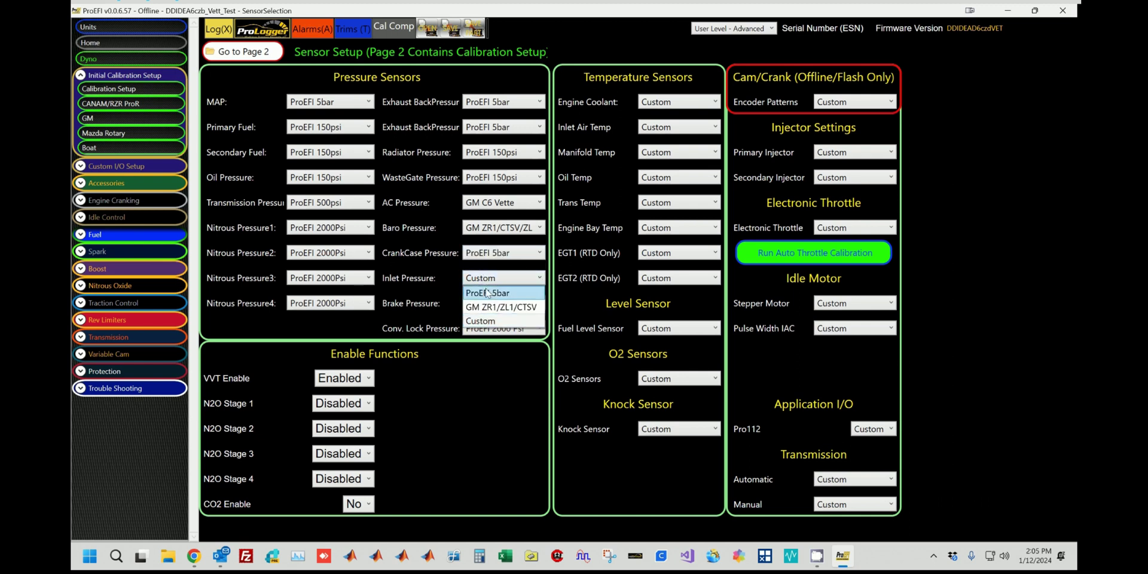
{"action": "left_click", "coordinate": [481, 305]}
{"action": "left_click", "coordinate": [478, 304]}
{"action": "left_click", "coordinate": [485, 319]}
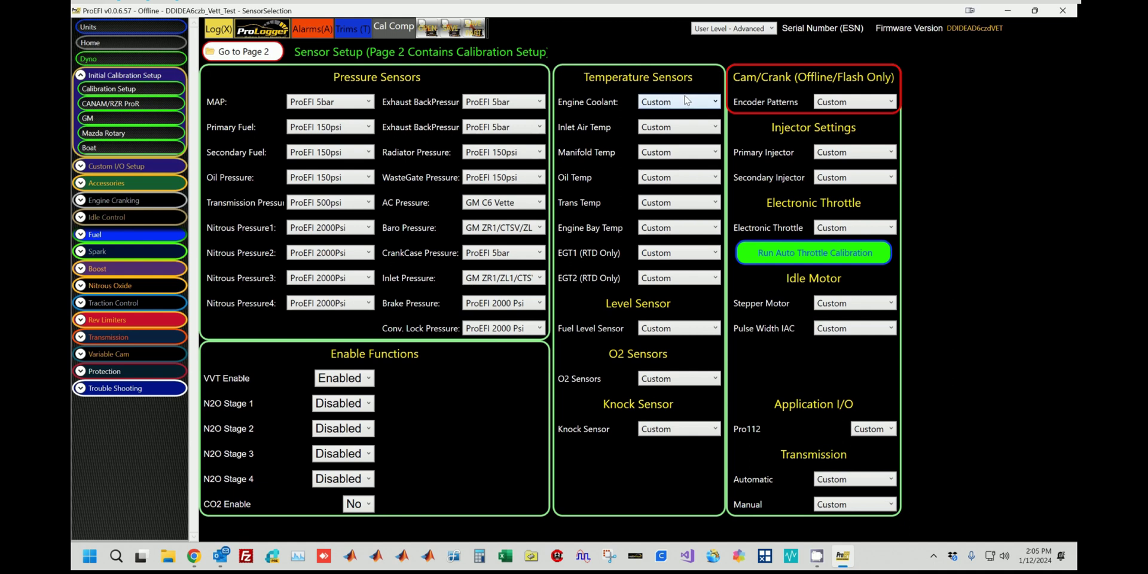
Step: Set Engine Coolant, Inlet Air, Manifold and Oil Temp sensors to GM (1k Pull up)
{"action": "left_click", "coordinate": [670, 101]}
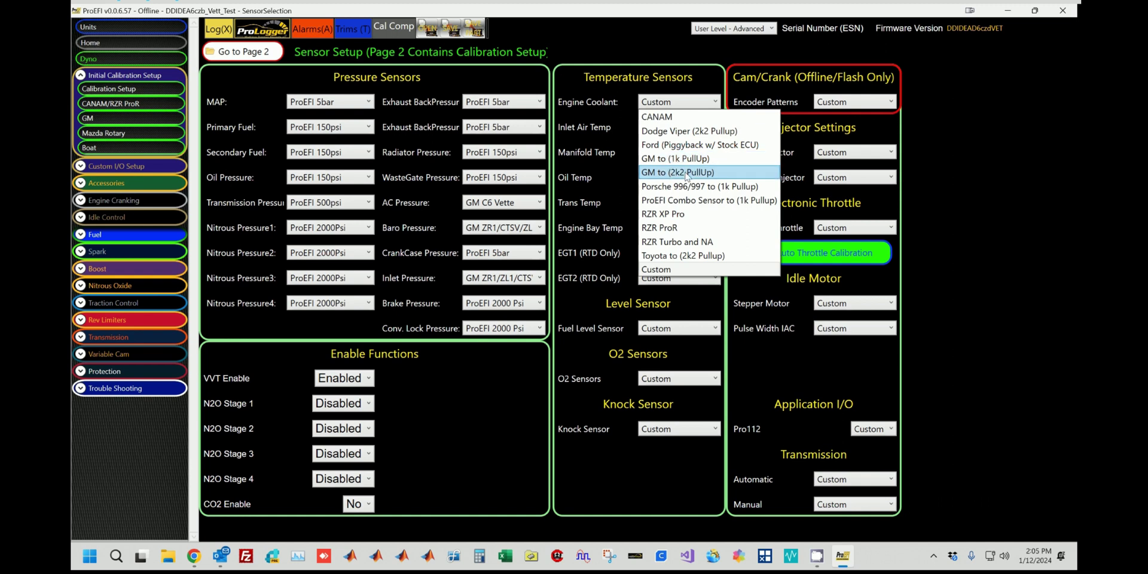
{"action": "left_click", "coordinate": [684, 160]}
{"action": "left_click", "coordinate": [679, 128]}
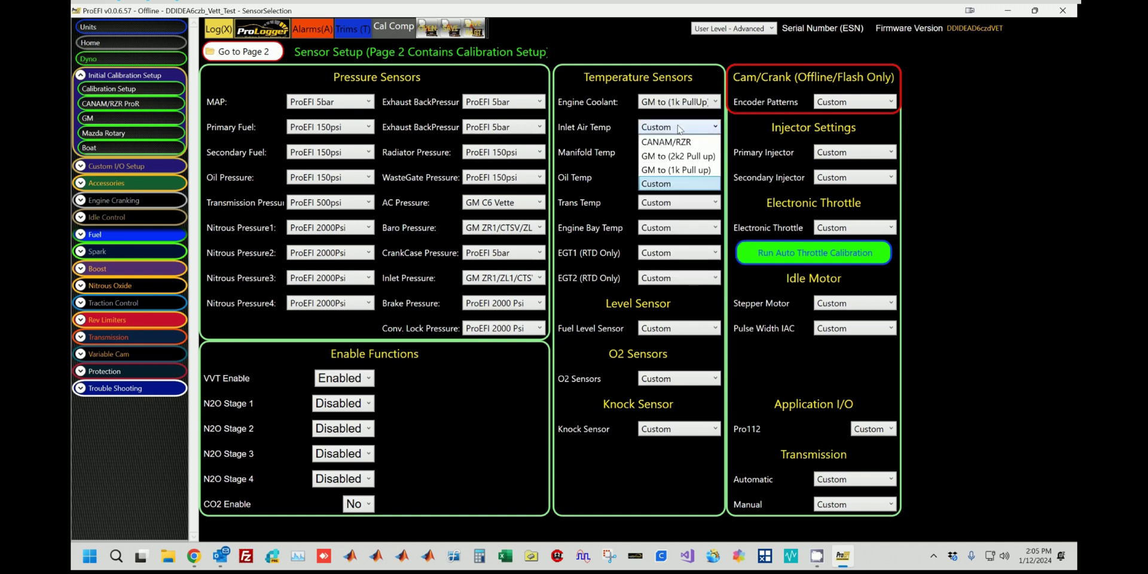
{"action": "left_click", "coordinate": [678, 171]}
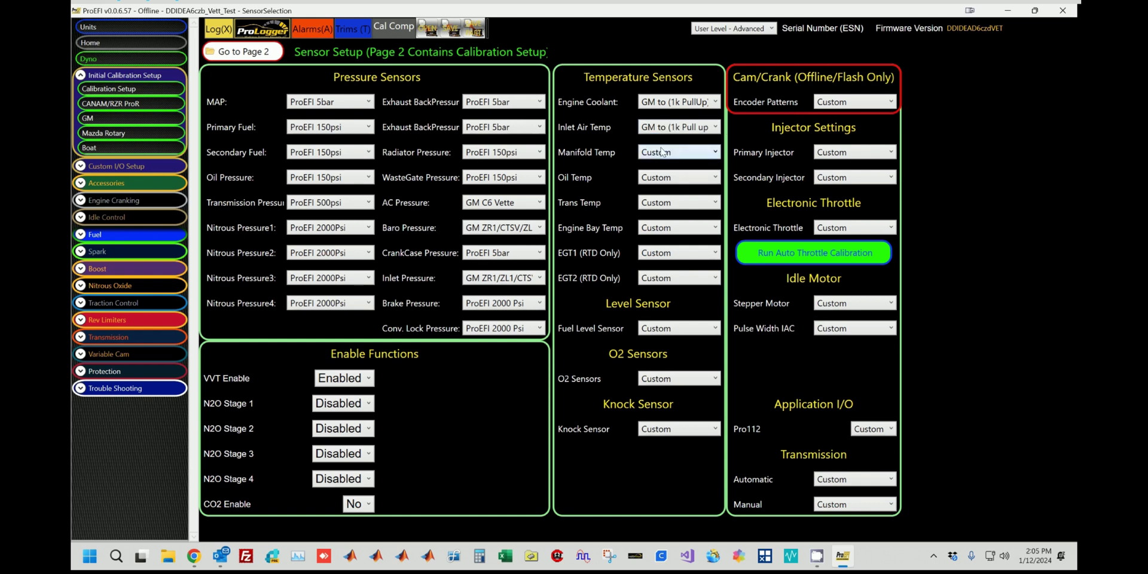
{"action": "left_click", "coordinate": [679, 153]}
{"action": "left_click", "coordinate": [677, 195]}
{"action": "left_click", "coordinate": [663, 178]}
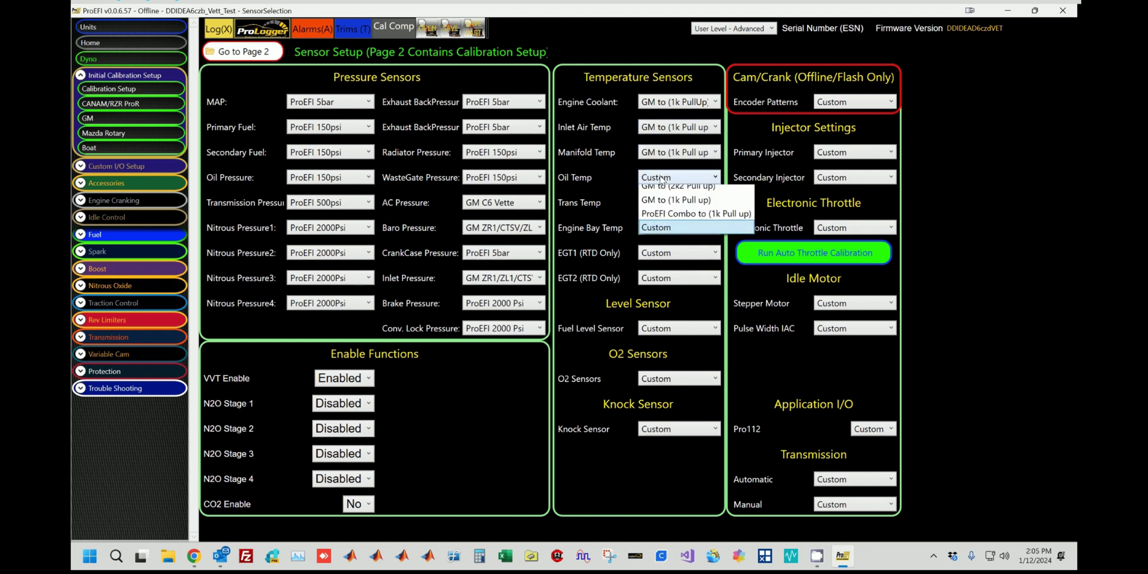
{"action": "left_click", "coordinate": [675, 206]}
Step: Set Trans and Engine Bay Temp to GM (1k Pull up), and EGT1/EGT2 to ProEFI RTD Style
{"action": "left_click", "coordinate": [677, 203]}
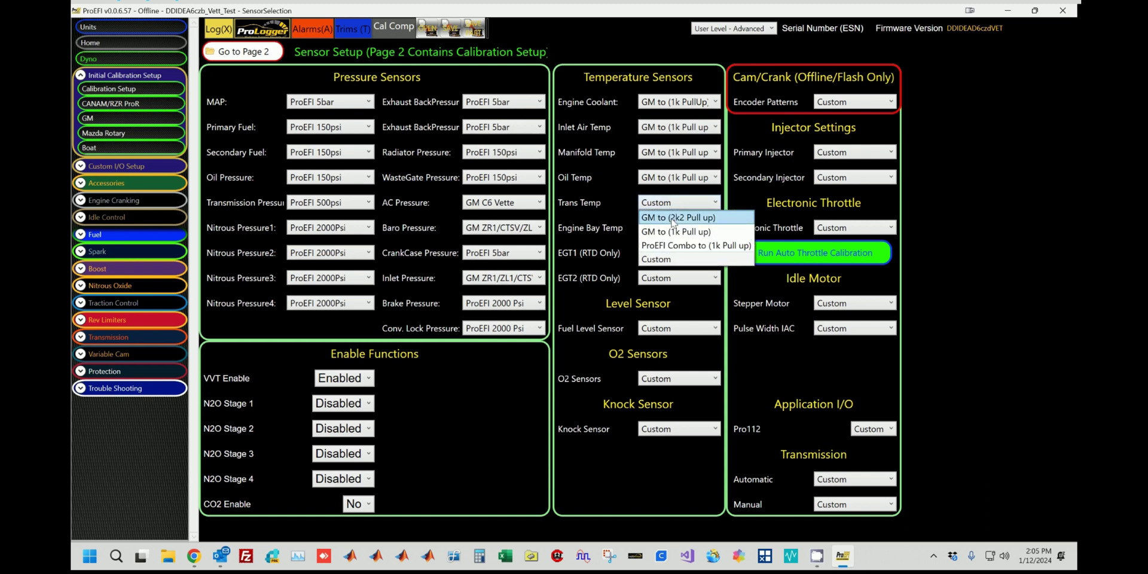
{"action": "left_click", "coordinate": [669, 232]}
{"action": "left_click", "coordinate": [669, 232]}
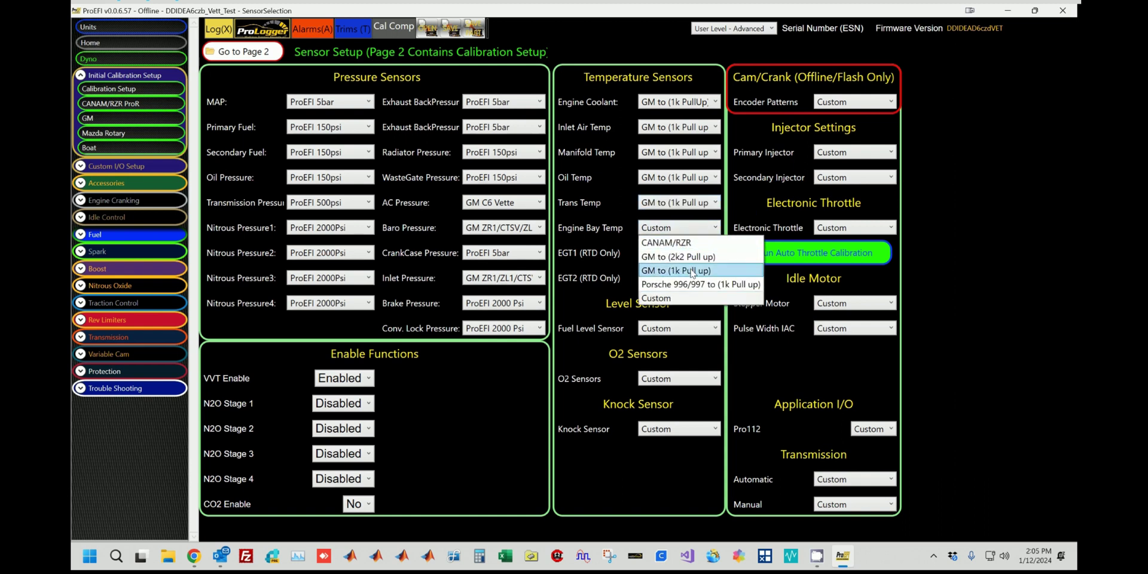
{"action": "left_click", "coordinate": [690, 270]}
{"action": "left_click", "coordinate": [656, 253]}
{"action": "left_click", "coordinate": [675, 267]}
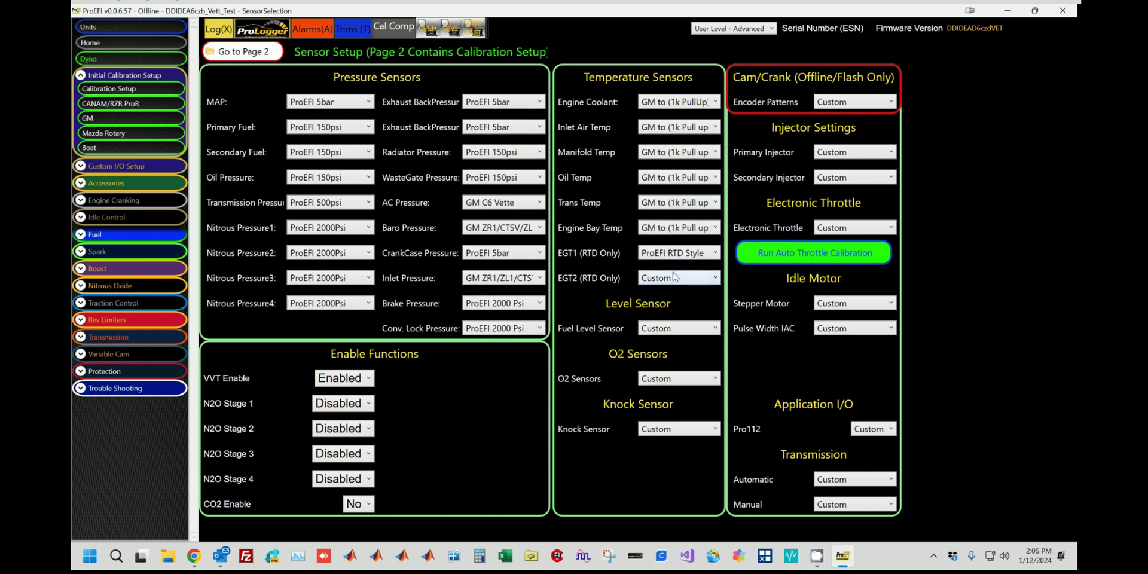
{"action": "left_click", "coordinate": [678, 278]}
{"action": "left_click", "coordinate": [679, 293]}
Step: Set Fuel Level to GM All (Pro112), O2 to CAN Wideband 2 Channel, Knock to CTSV - 112
{"action": "left_click", "coordinate": [670, 328]}
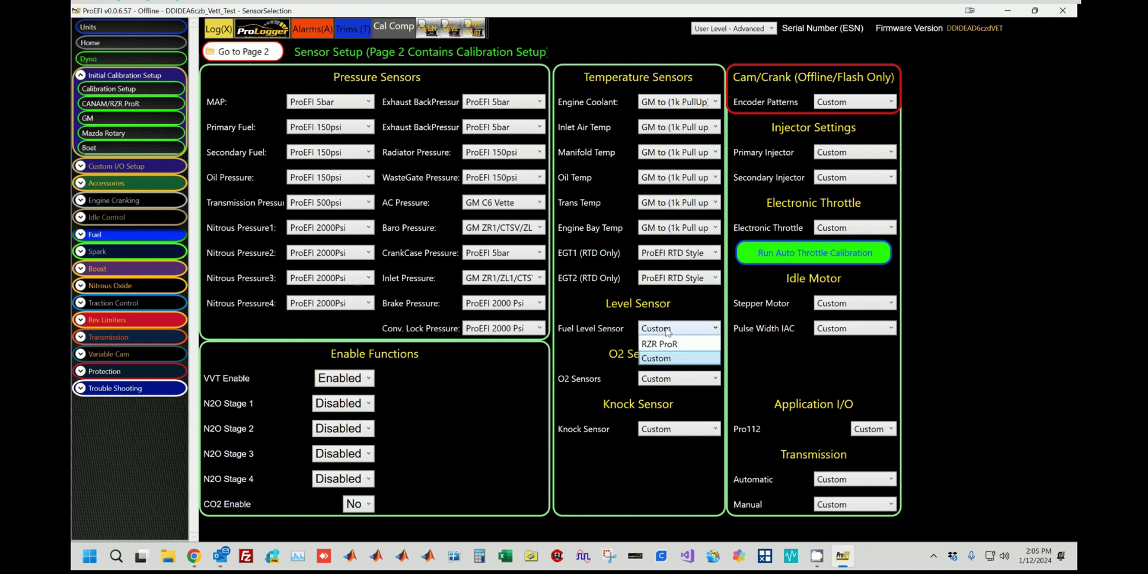
{"action": "left_click", "coordinate": [651, 366]}
{"action": "left_click", "coordinate": [664, 380]}
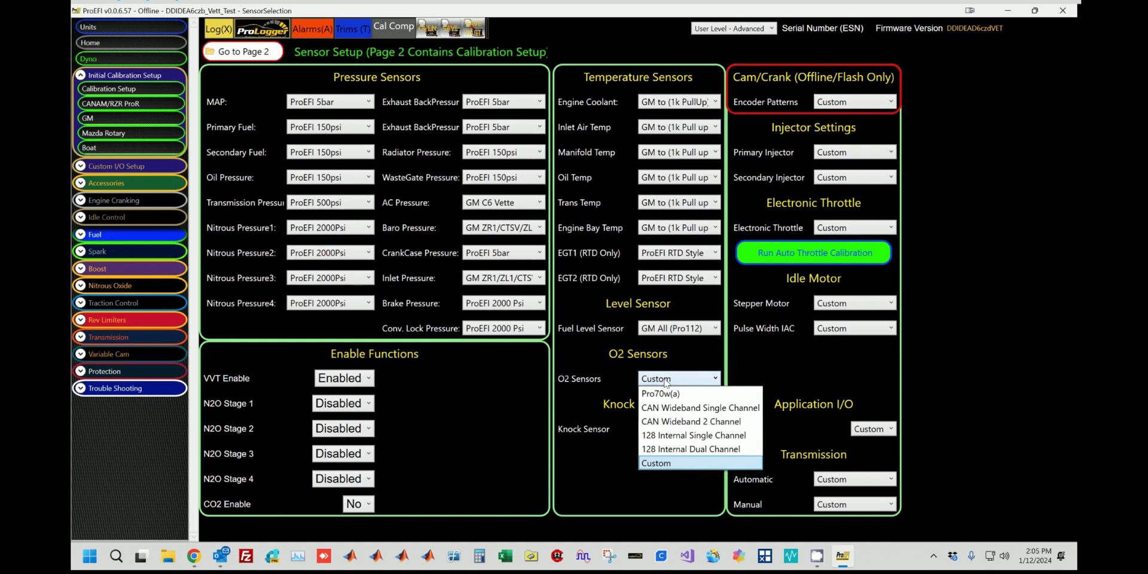
{"action": "left_click", "coordinate": [695, 421]}
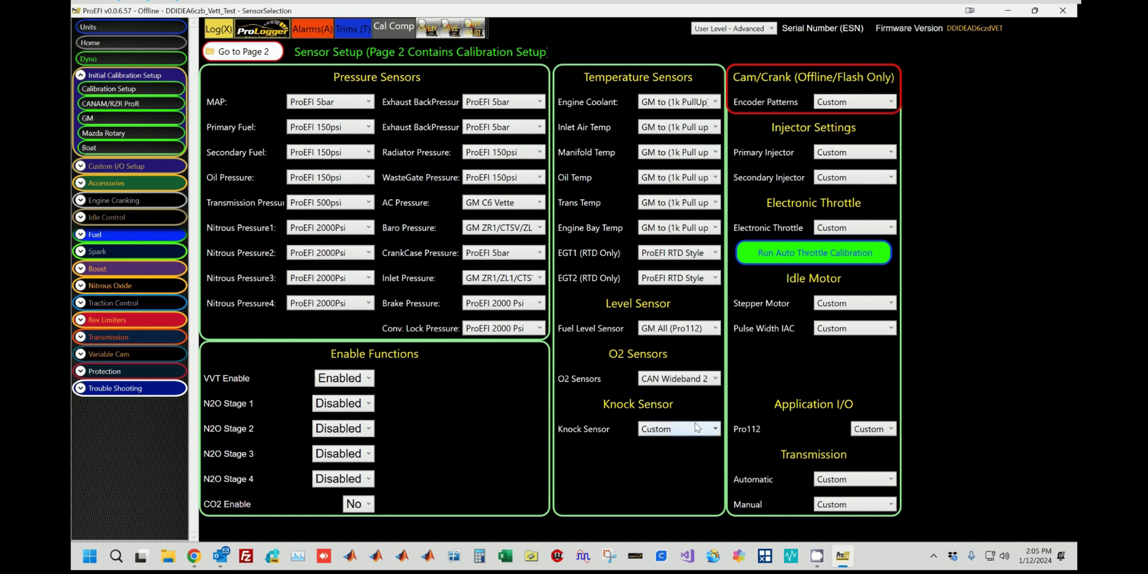
{"action": "left_click", "coordinate": [691, 430]}
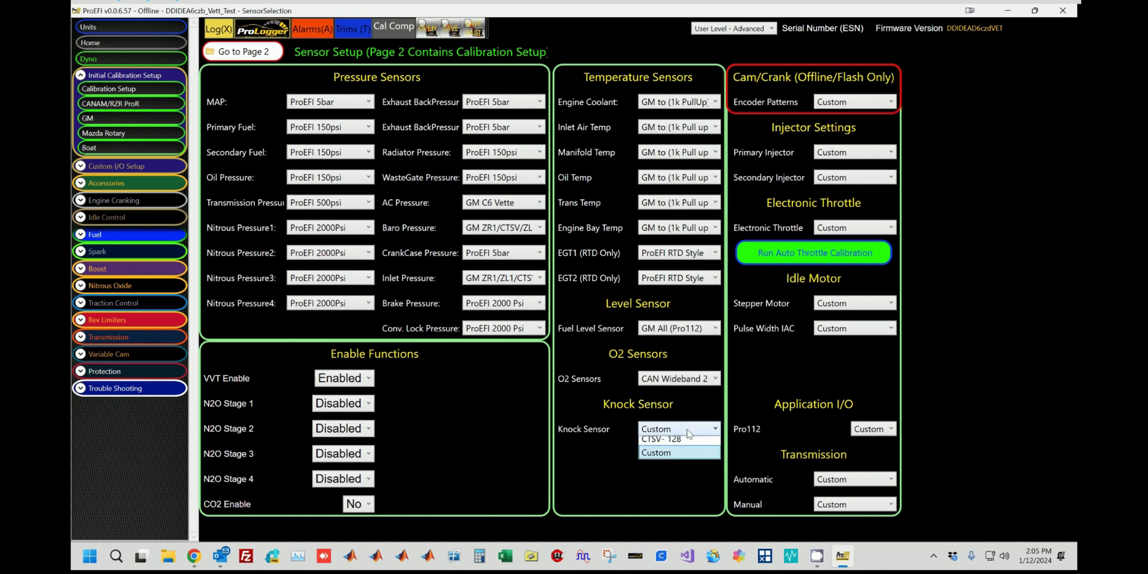
{"action": "left_click", "coordinate": [679, 458]}
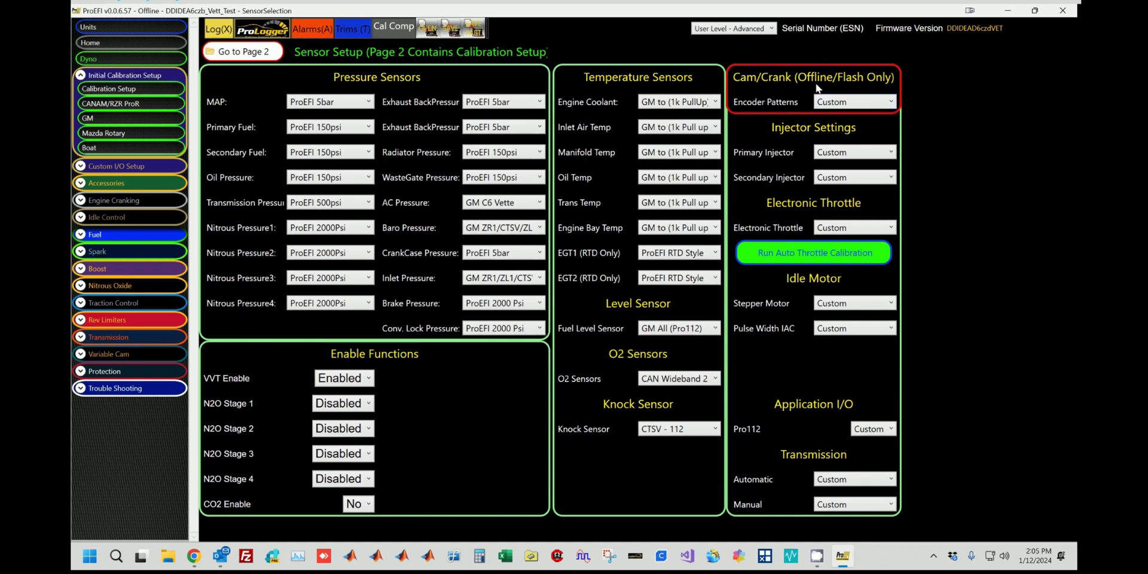
Step: Choose GM 58x with 4 Cam pattern, F.I.D. 1300s primary/secondary injectors and GM LS3 electronic throttle
{"action": "left_click", "coordinate": [872, 103]}
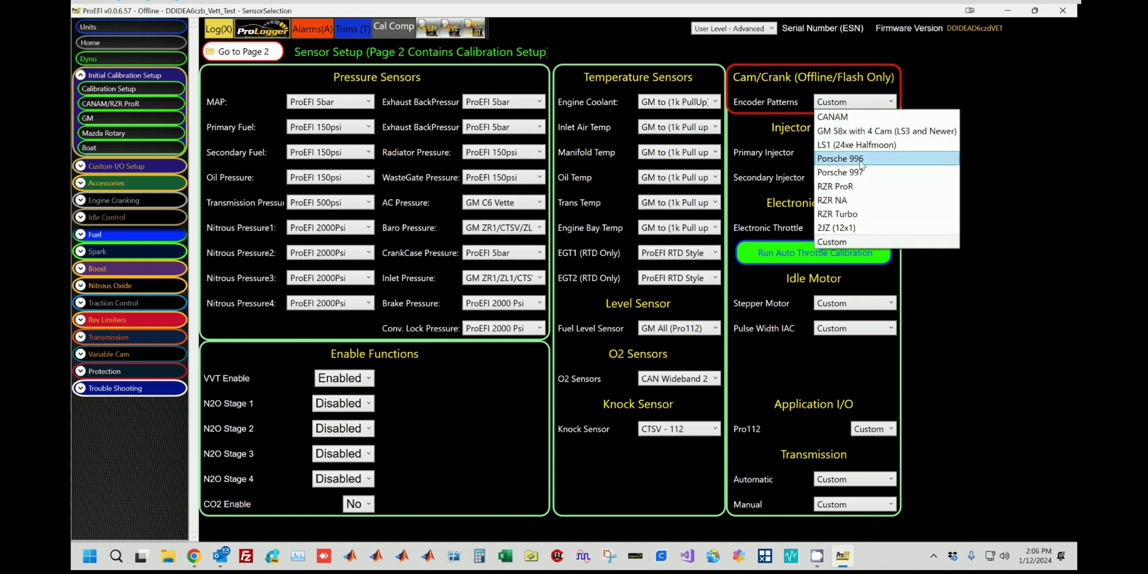
{"action": "left_click", "coordinate": [860, 132]}
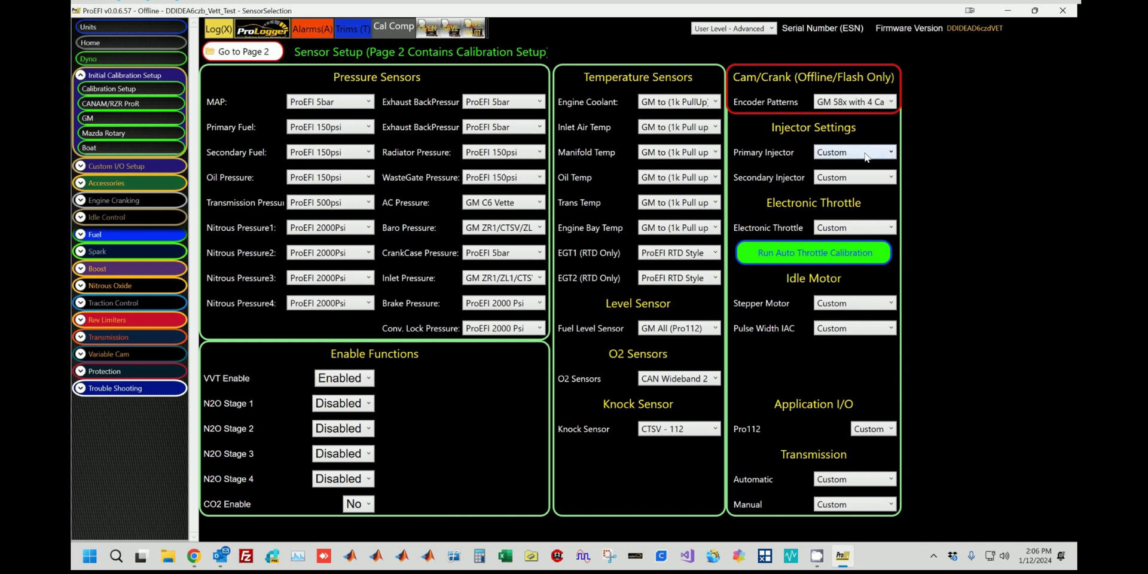
{"action": "left_click", "coordinate": [868, 158]}
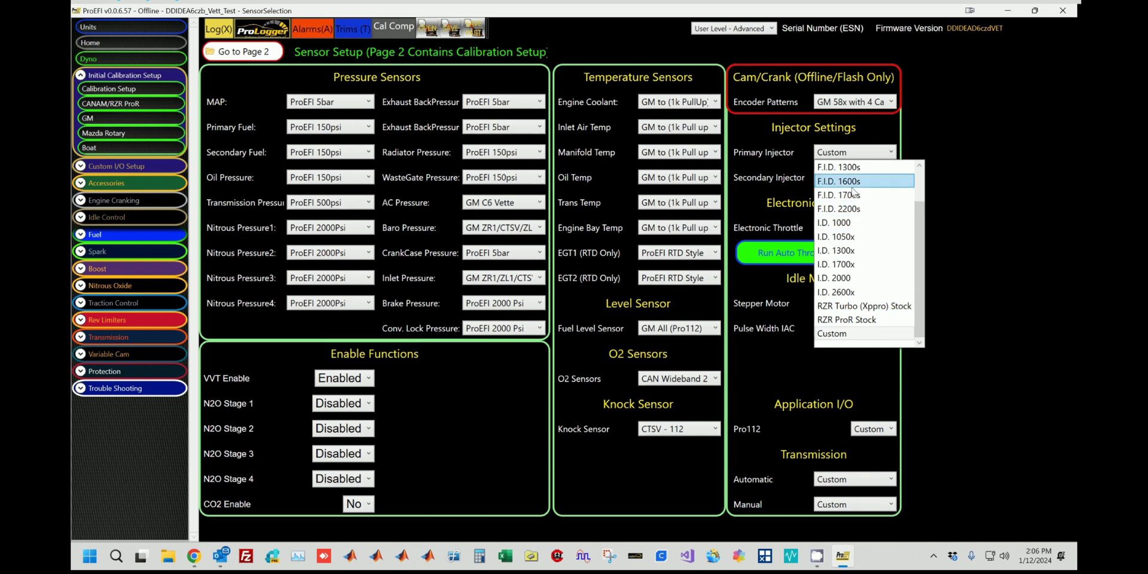
{"action": "left_click", "coordinate": [850, 167]}
{"action": "left_click", "coordinate": [840, 179]}
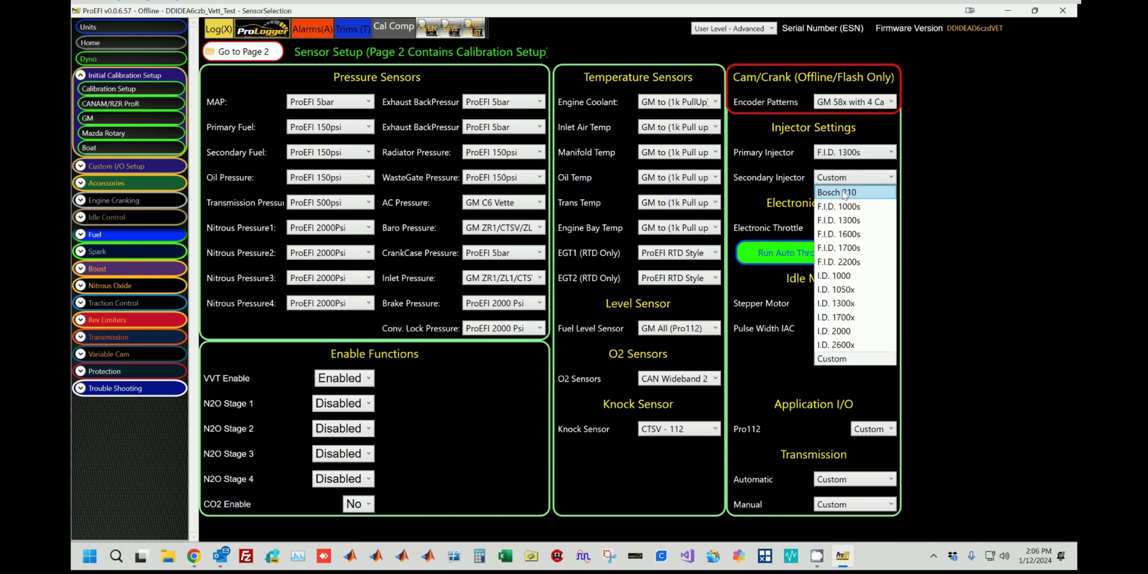
{"action": "left_click", "coordinate": [841, 220]}
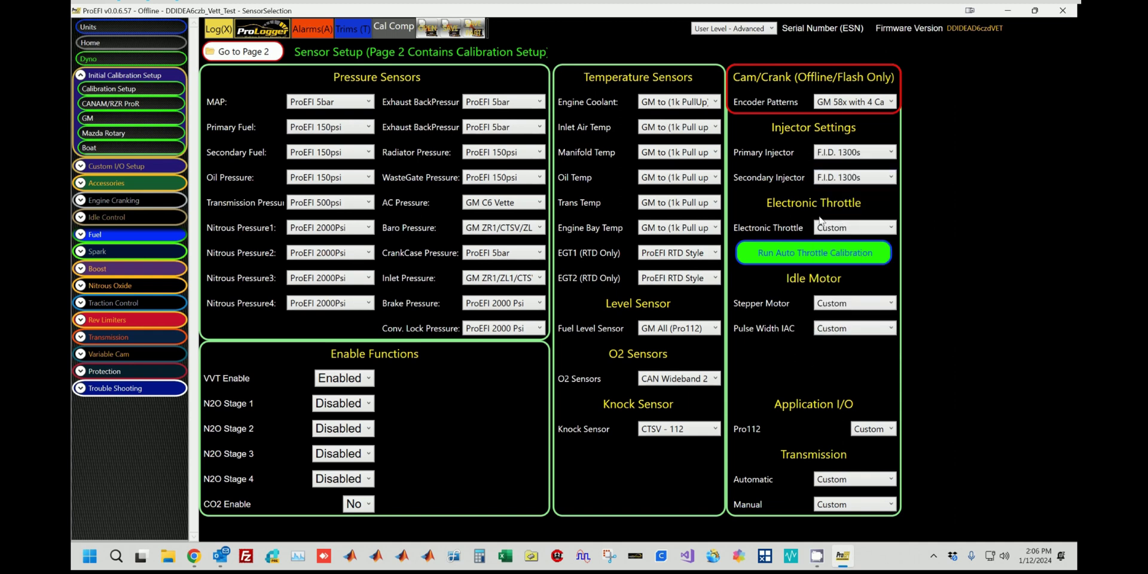
{"action": "left_click", "coordinate": [854, 229]}
{"action": "left_click", "coordinate": [842, 273]}
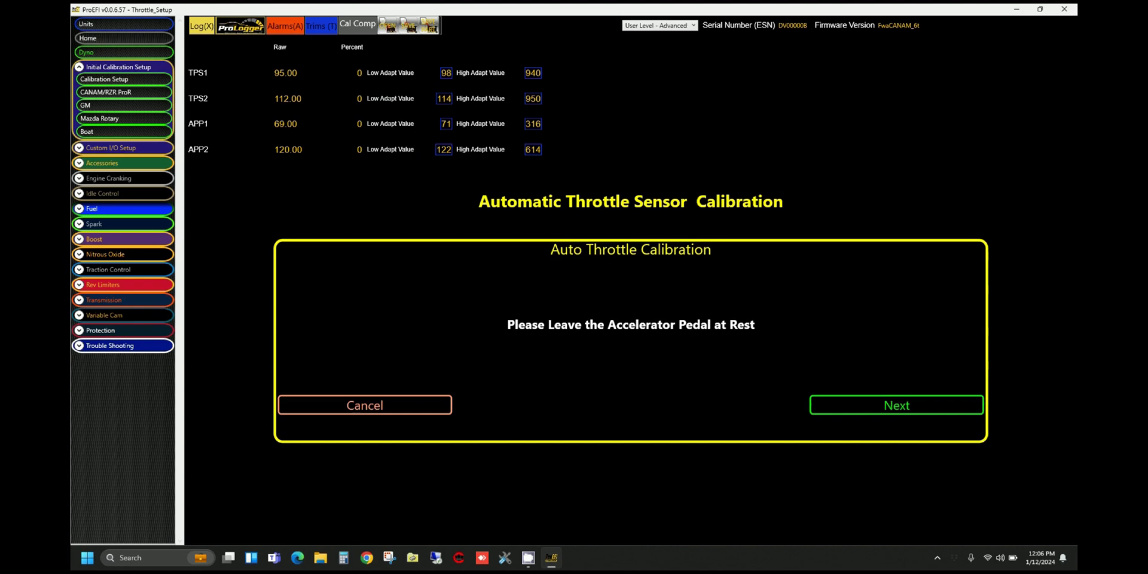
{"action": "key", "text": "Return"}
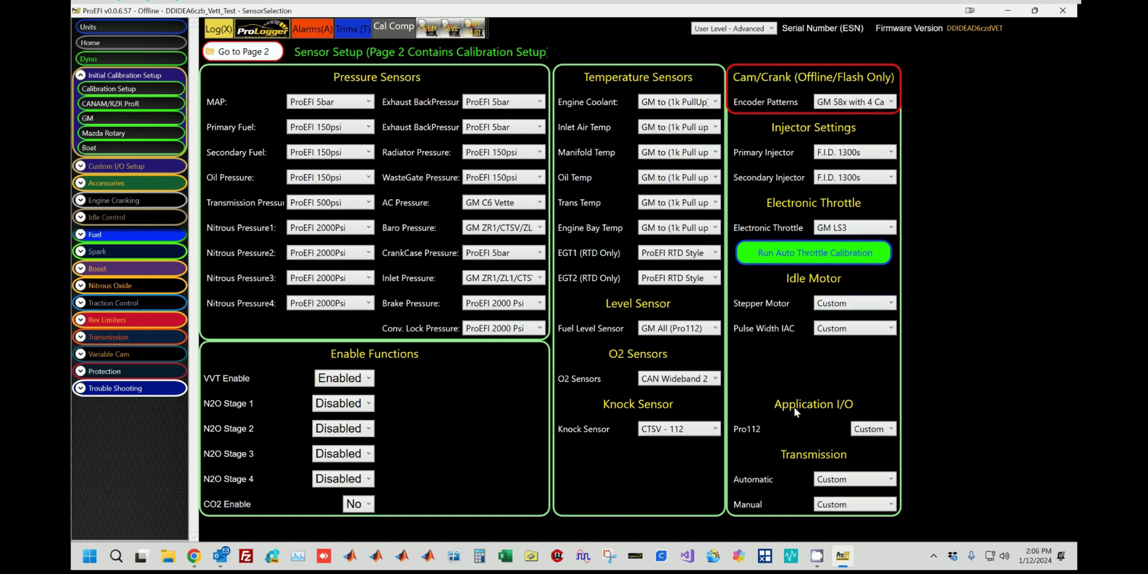
Step: Select the 4251D (2010 to 2015 Corvette) REV3 I/O preset, automatic left Custom, manual GM ZR1/ZL1/CTSV
{"action": "left_click", "coordinate": [871, 431]}
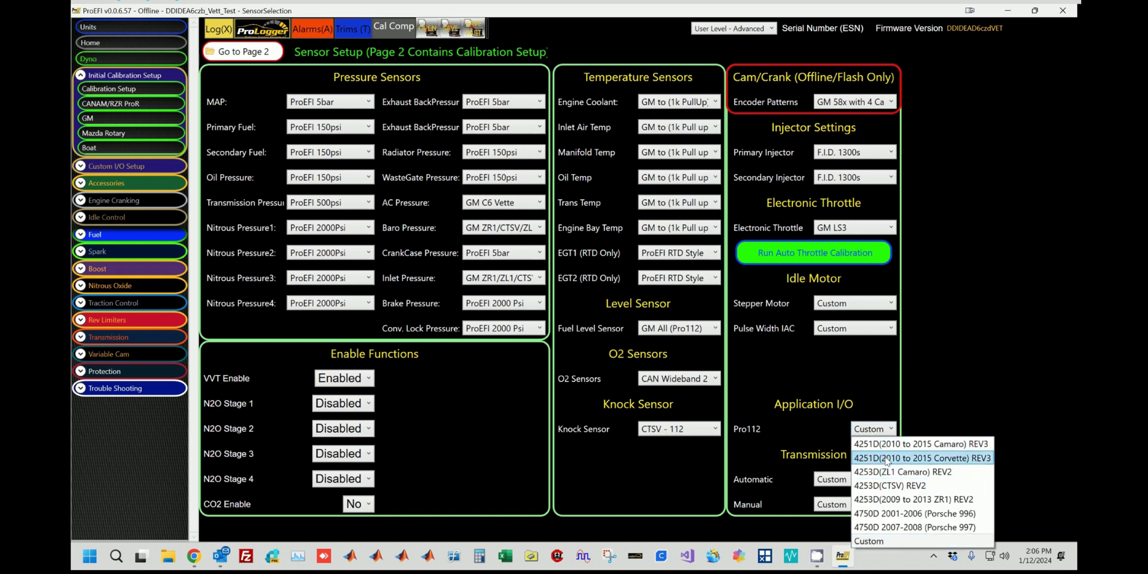
{"action": "left_click", "coordinate": [953, 459]}
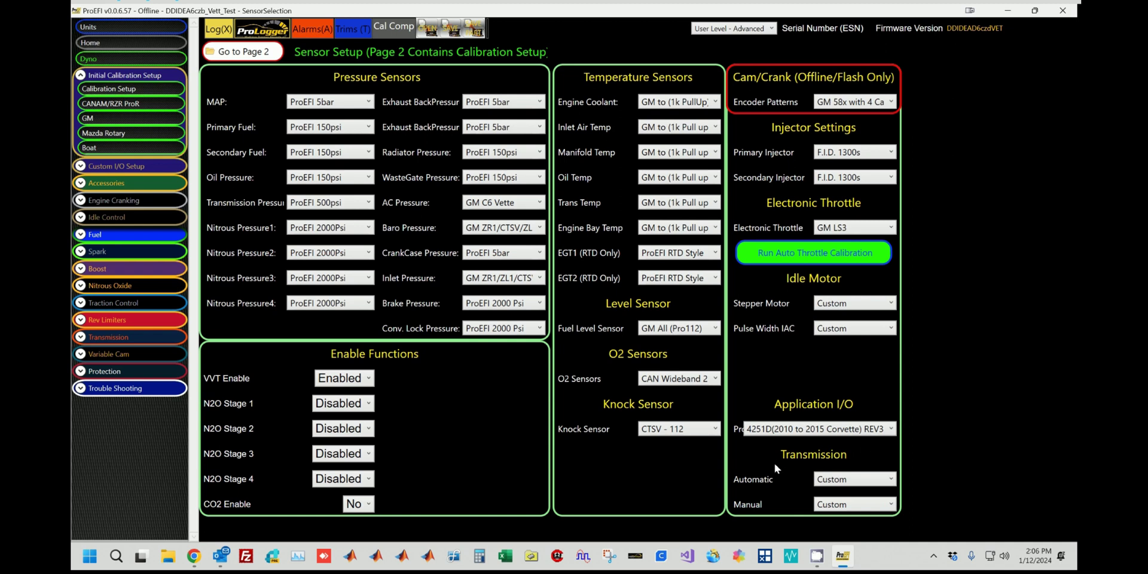
{"action": "left_click", "coordinate": [842, 482]}
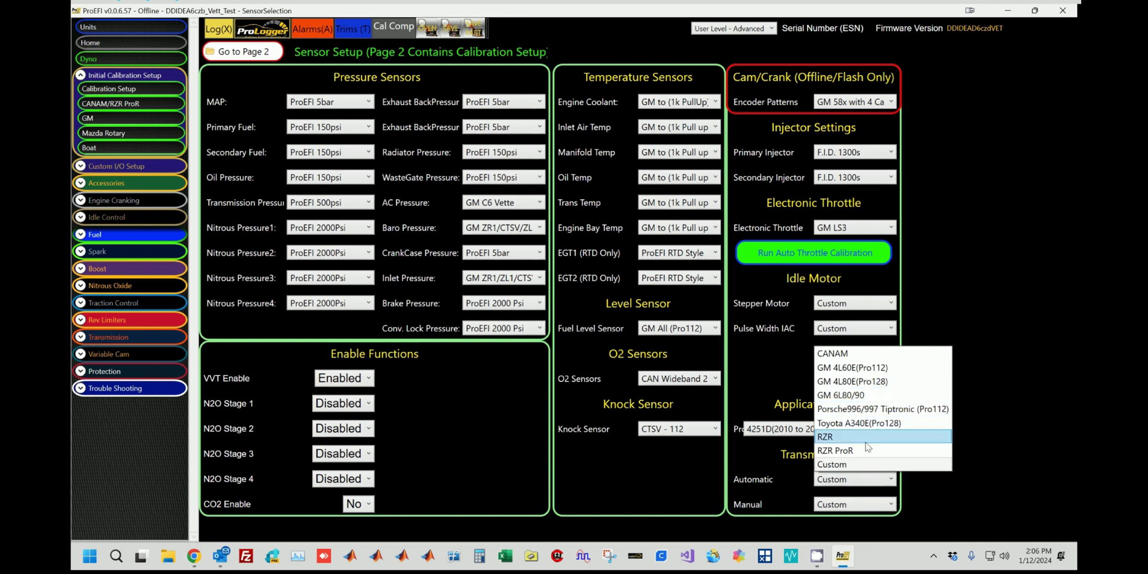
{"action": "left_click", "coordinate": [852, 507]}
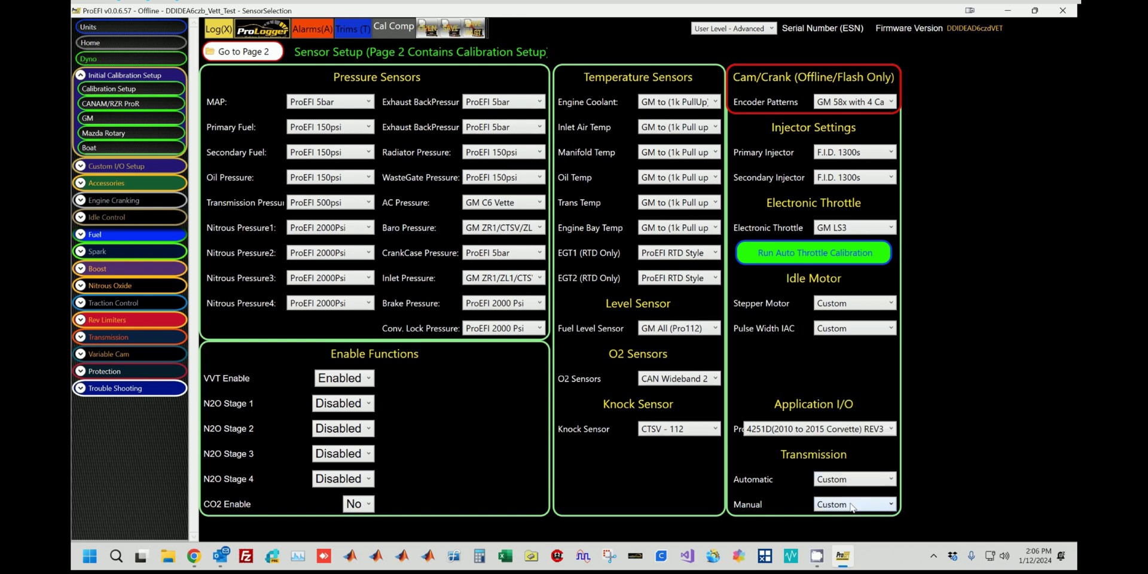
{"action": "left_click", "coordinate": [869, 510]}
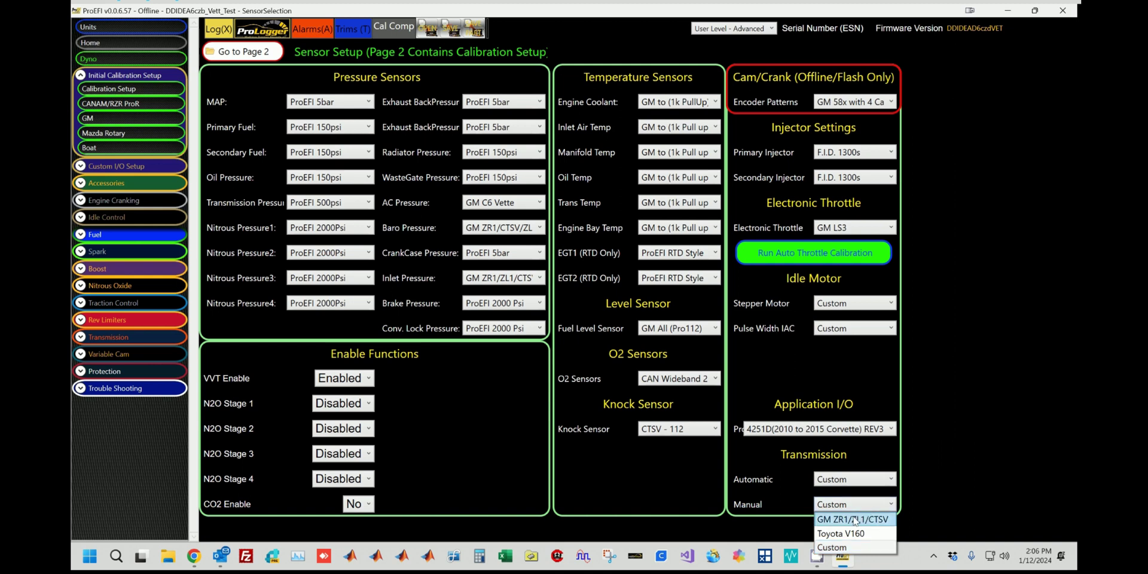
{"action": "left_click", "coordinate": [850, 518]}
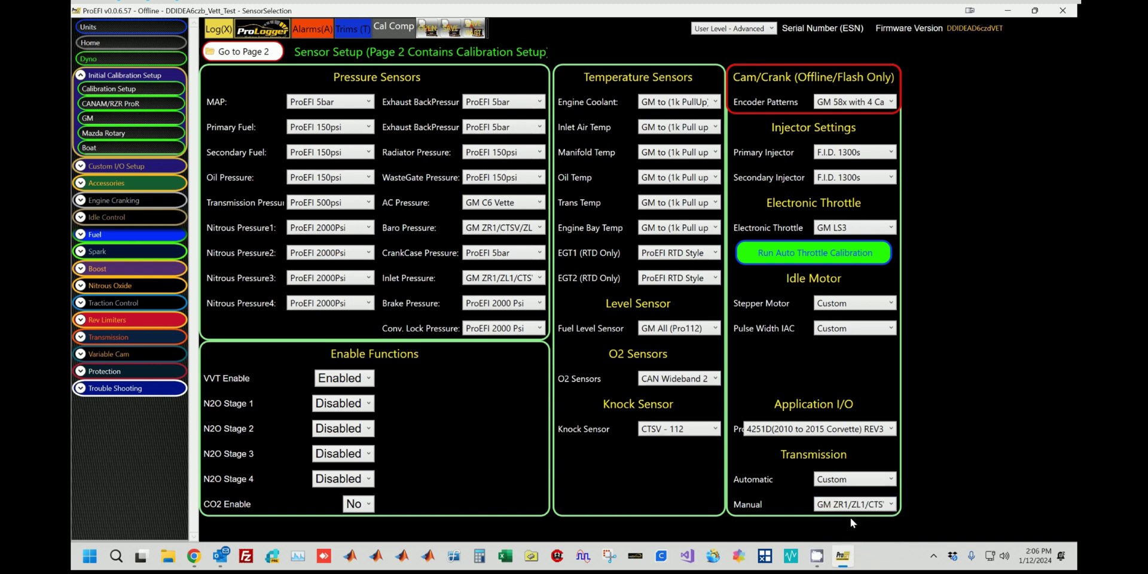
Step: On Calibration Setup, choose the GM LS twin-turbo cam VE map
{"action": "left_click", "coordinate": [243, 54]}
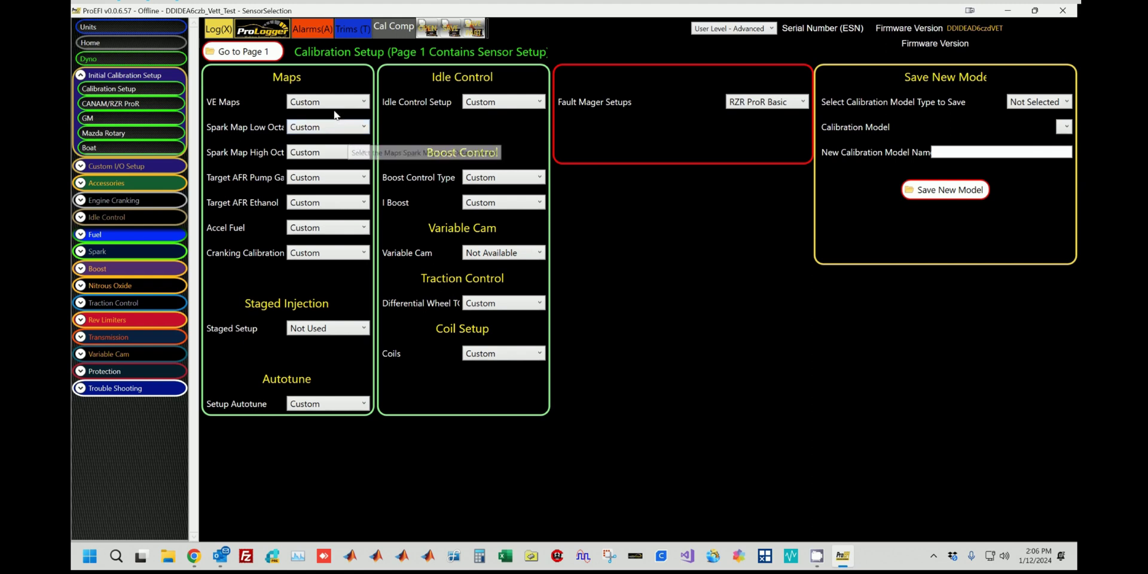
{"action": "left_click", "coordinate": [338, 104]}
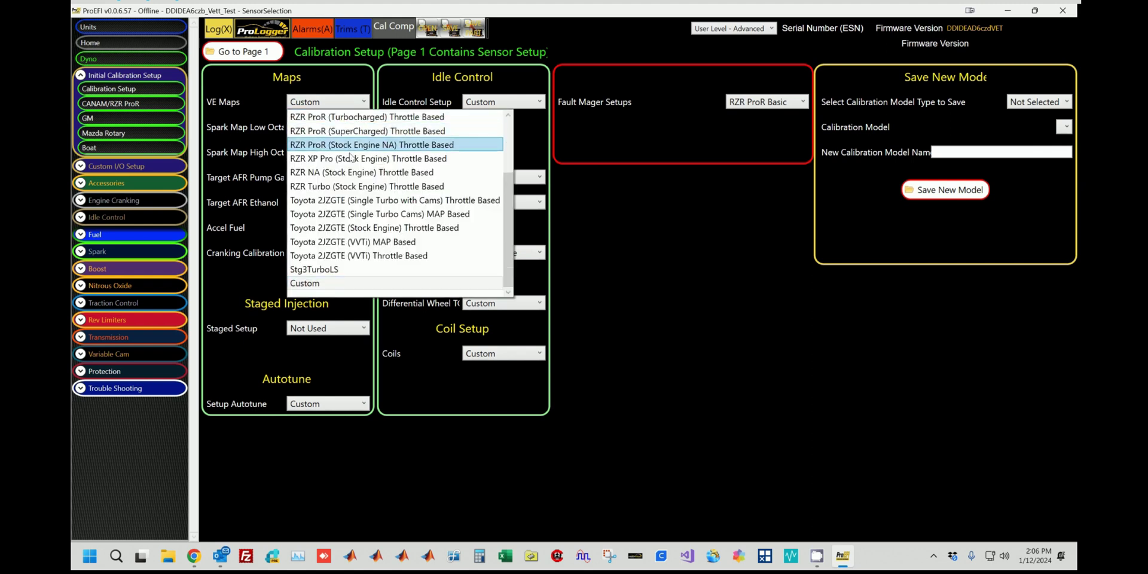
{"action": "scroll", "coordinate": [369, 178], "scroll_direction": "up", "scroll_amount": 2}
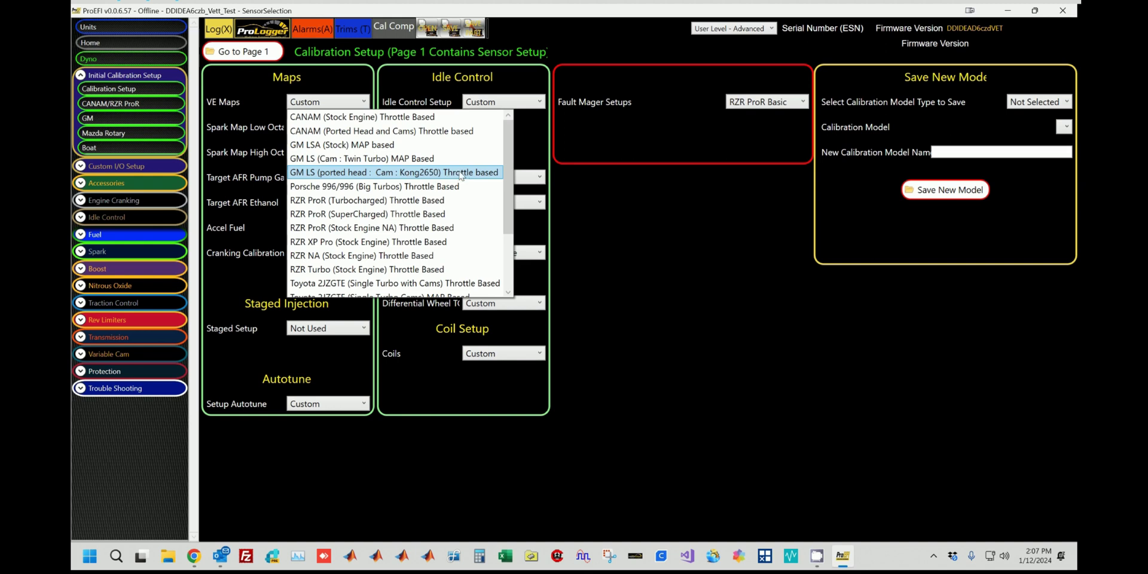
{"action": "left_click", "coordinate": [356, 159]}
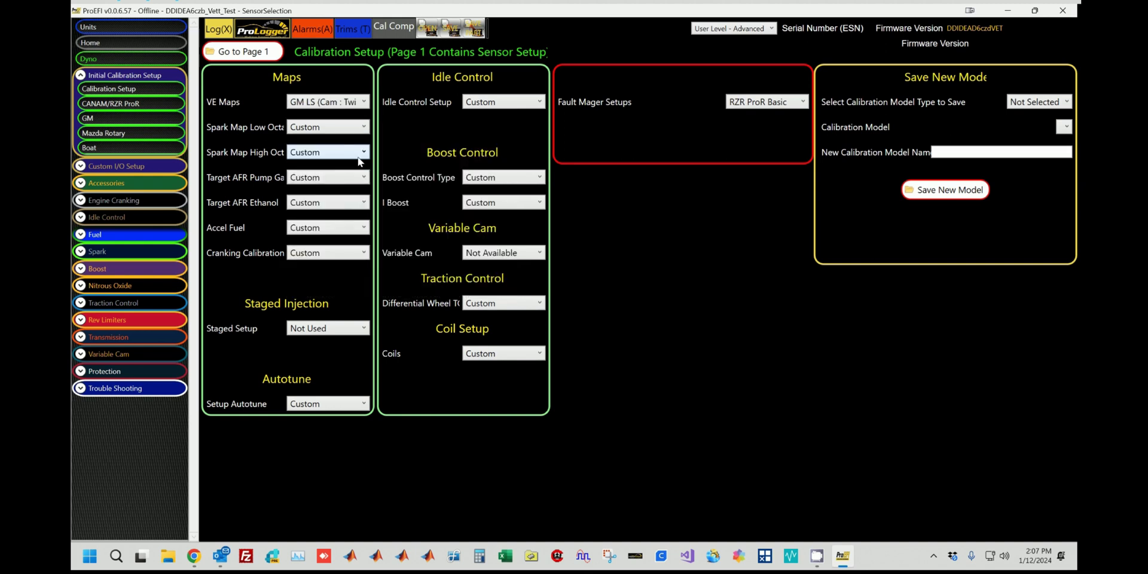
Step: Set low/high octane spark maps and pump-gas/ethanol target AFR to the GM LS Turbo presets
{"action": "left_click", "coordinate": [344, 130]}
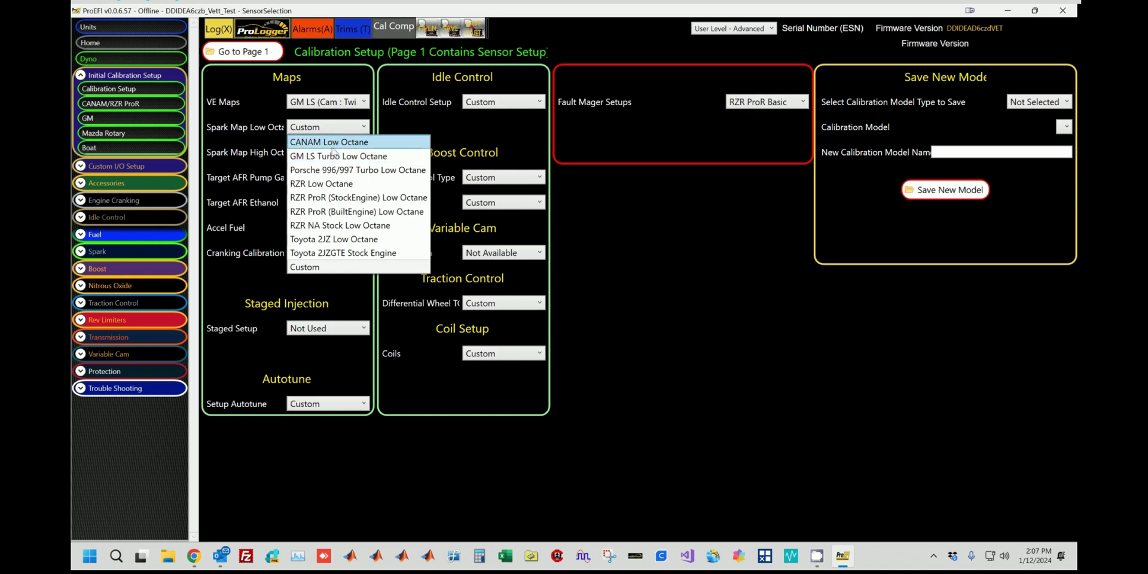
{"action": "left_click", "coordinate": [327, 157]}
{"action": "left_click", "coordinate": [328, 153]}
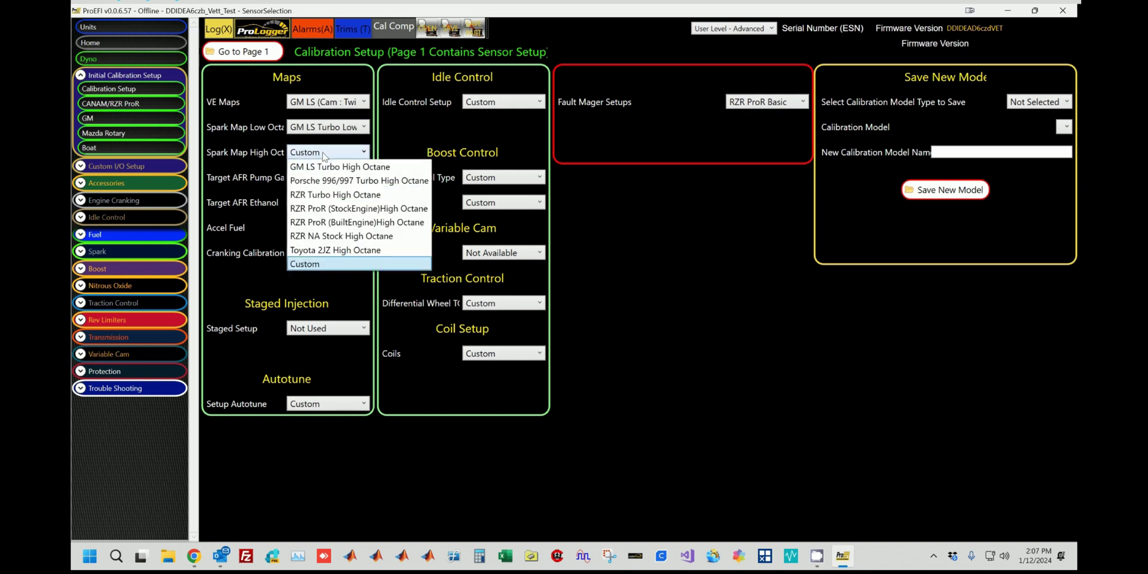
{"action": "left_click", "coordinate": [333, 182]}
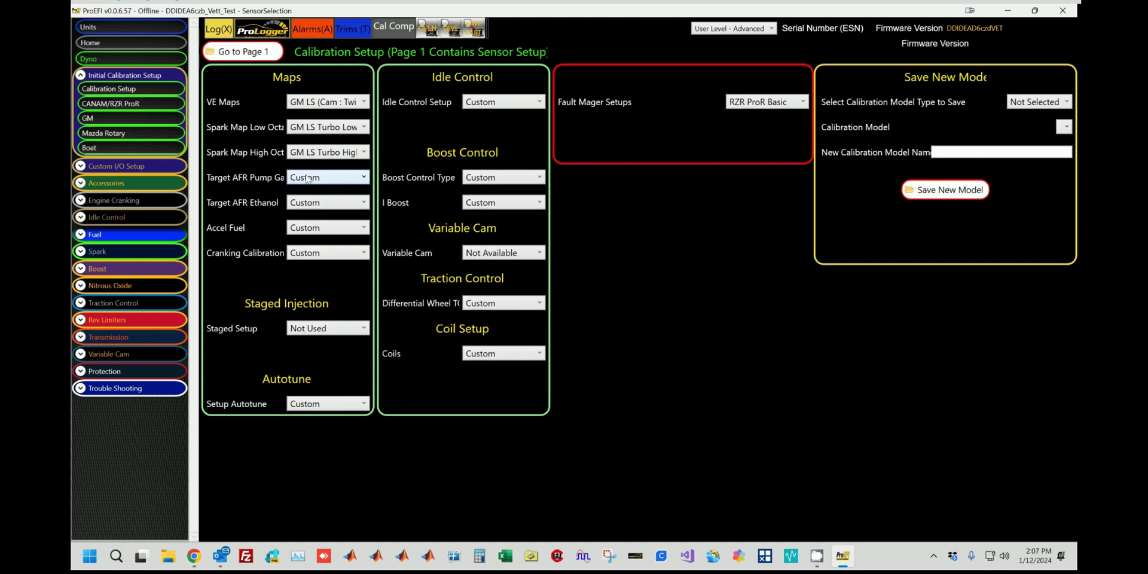
{"action": "left_click", "coordinate": [316, 178]}
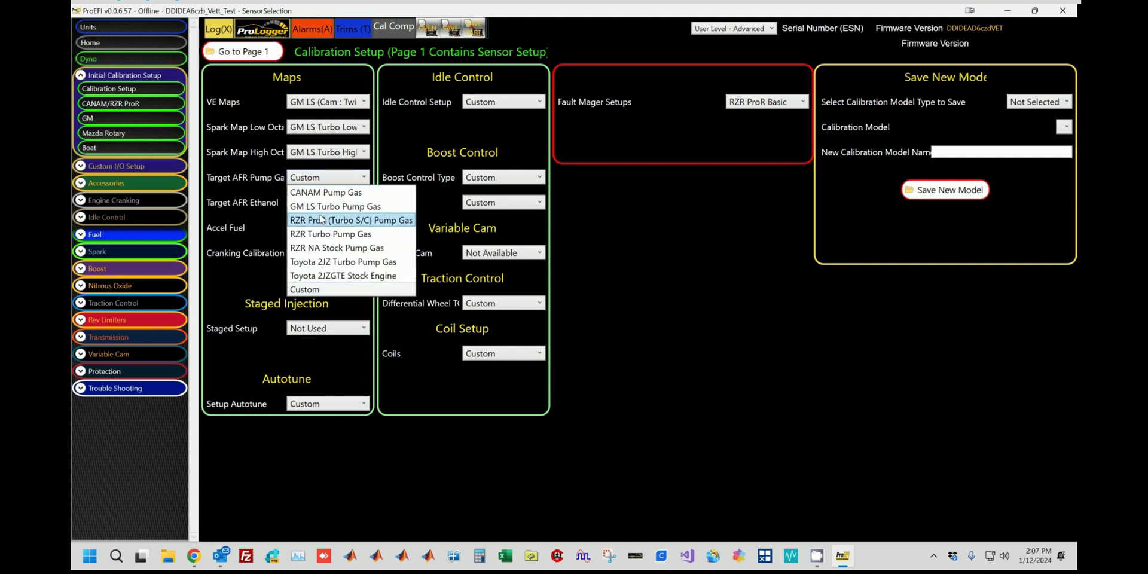
{"action": "left_click", "coordinate": [326, 206]}
{"action": "left_click", "coordinate": [318, 204]}
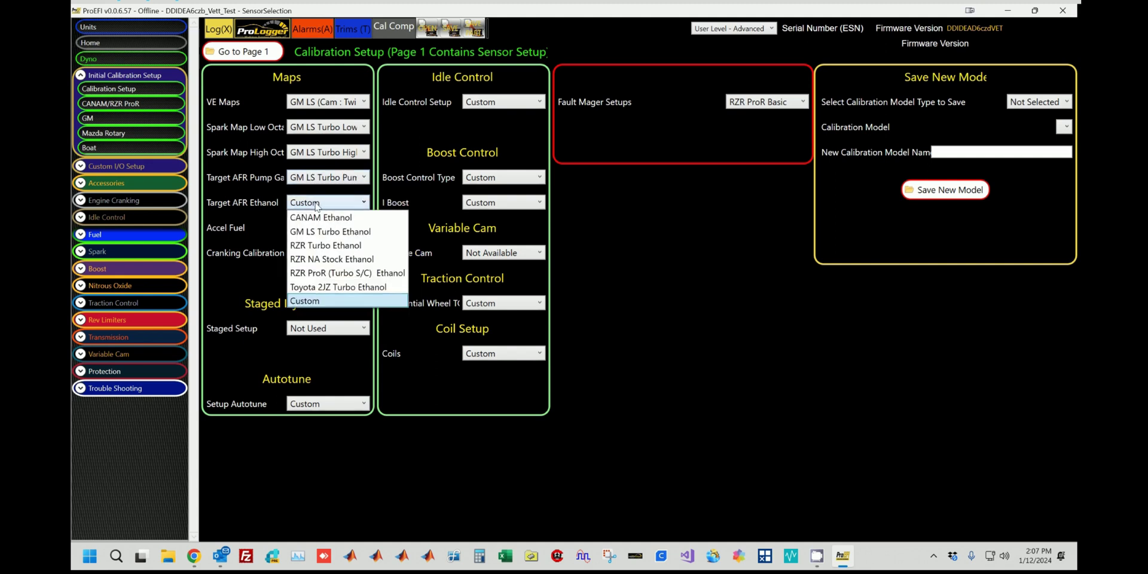
{"action": "left_click", "coordinate": [315, 232]}
Step: Set accel fuel and cranking to GM LS Turbo, keeping staged injection at Not Used
{"action": "left_click", "coordinate": [314, 231]}
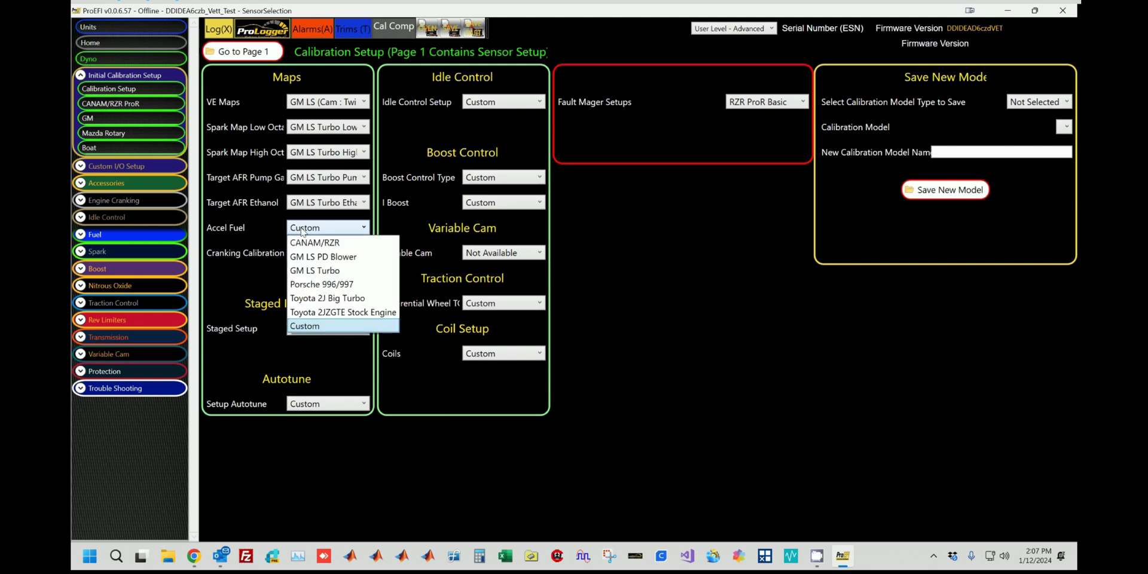
{"action": "left_click", "coordinate": [324, 271]}
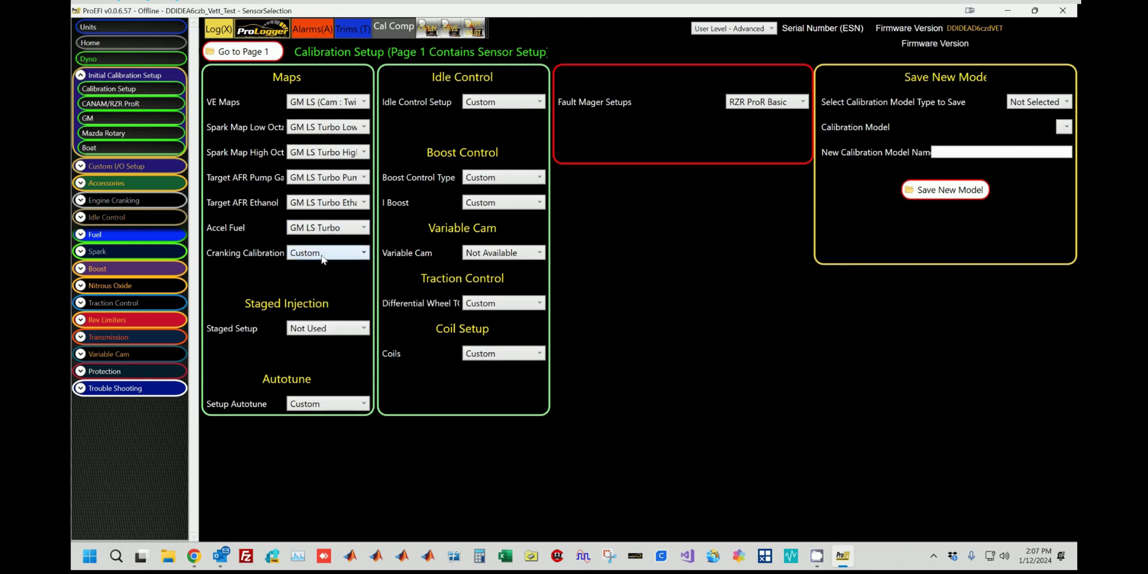
{"action": "left_click", "coordinate": [320, 254]}
{"action": "left_click", "coordinate": [326, 323]}
{"action": "left_click", "coordinate": [336, 333]}
{"action": "left_click", "coordinate": [334, 326]}
{"action": "left_click", "coordinate": [313, 333]}
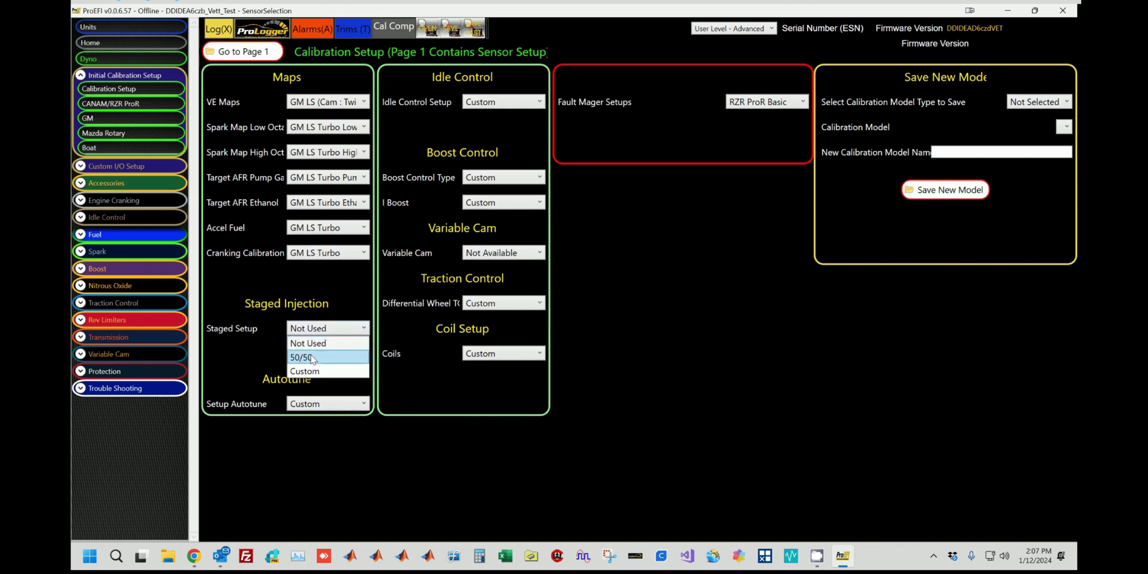
{"action": "left_click", "coordinate": [315, 284]}
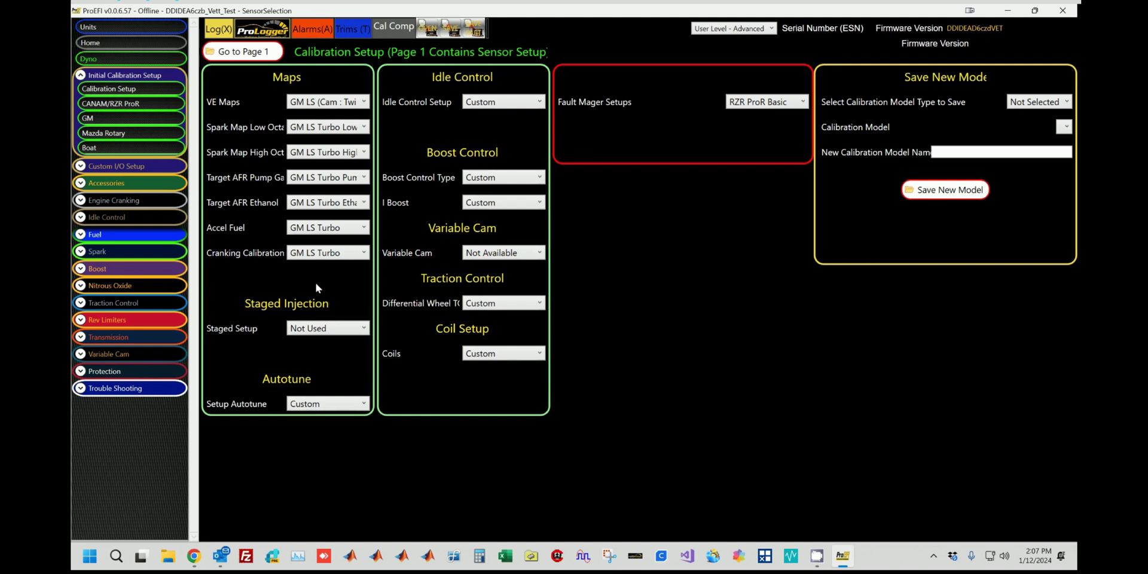
{"action": "left_click", "coordinate": [336, 406]}
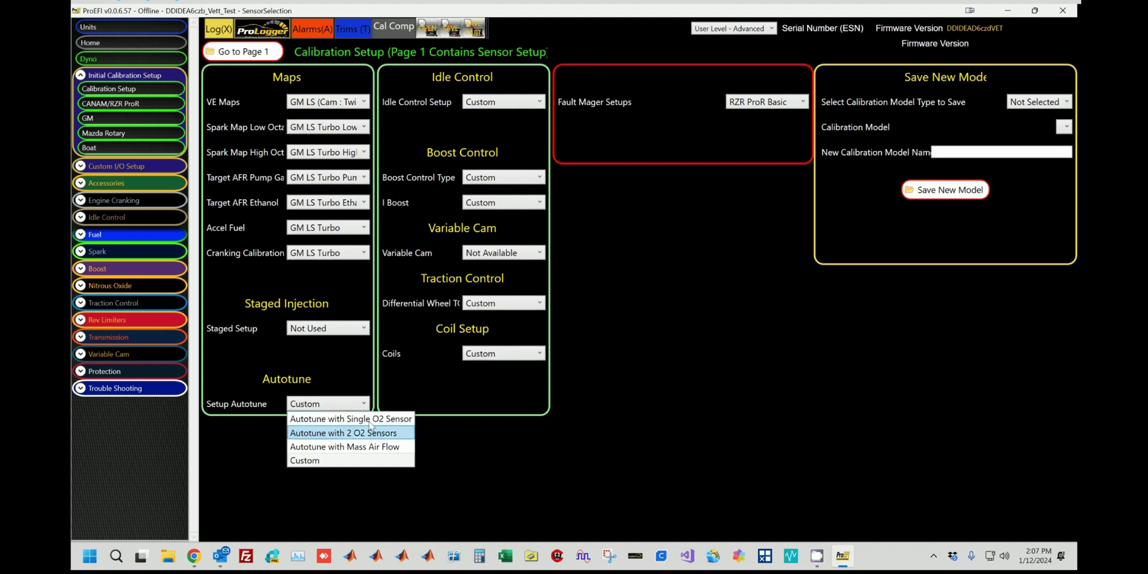
Step: Use 2 O2 sensors for autotune, GM LS3 (ETC) idle, External WasteGate boost with IBoostV1
{"action": "left_click", "coordinate": [352, 437]}
{"action": "left_click", "coordinate": [526, 101]}
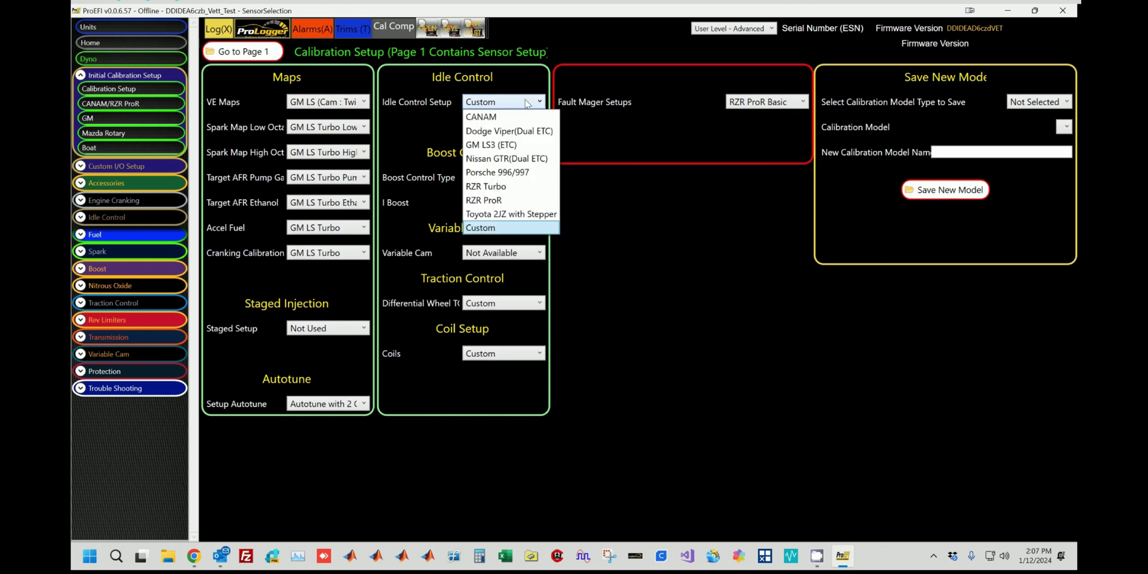
{"action": "left_click", "coordinate": [490, 146]}
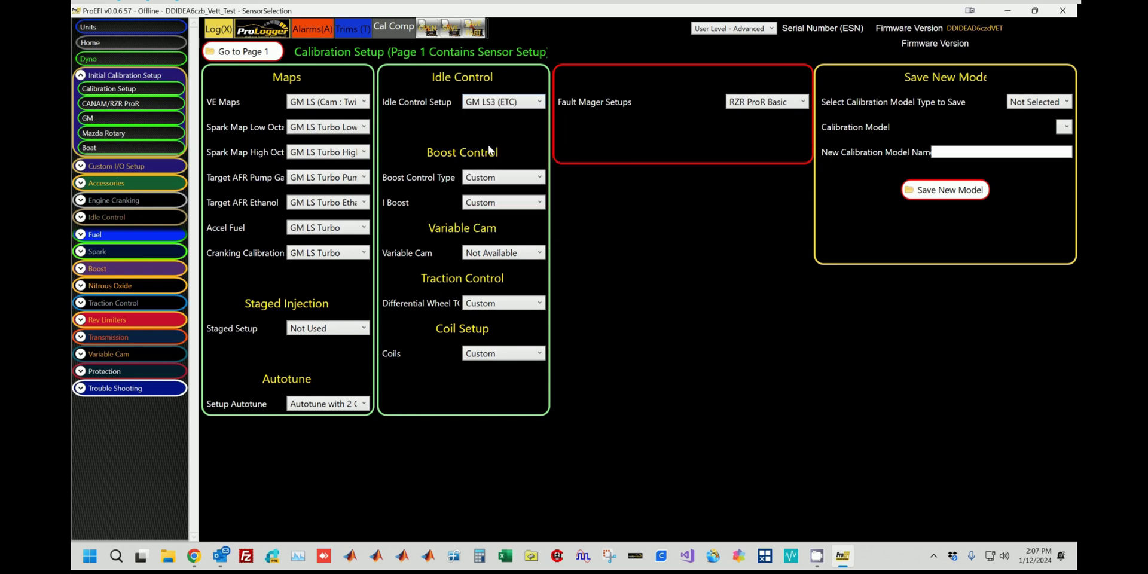
{"action": "left_click", "coordinate": [503, 176]}
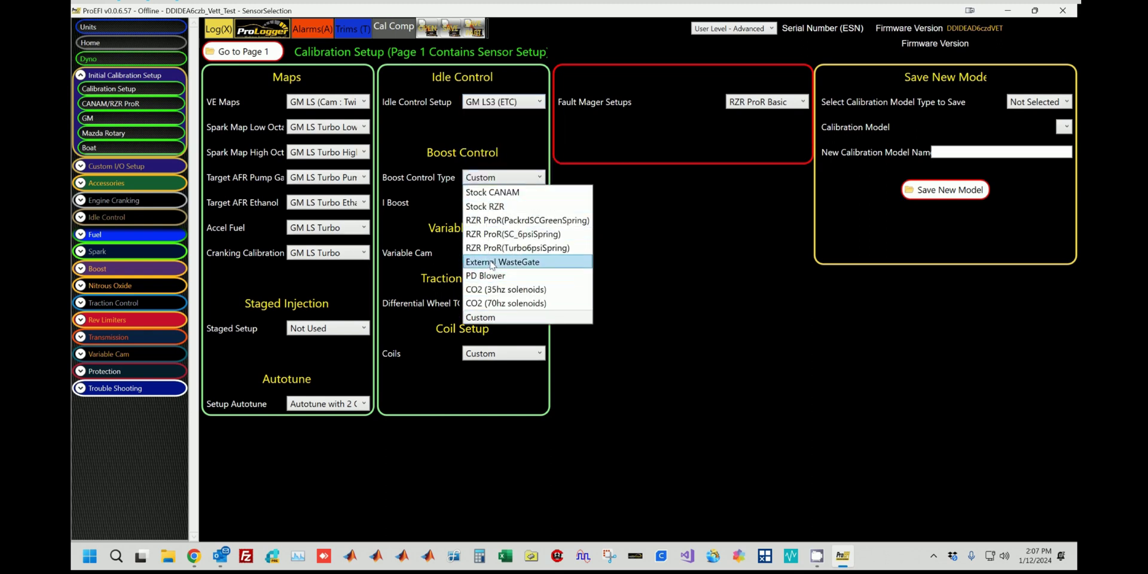
{"action": "left_click", "coordinate": [502, 262]}
{"action": "left_click", "coordinate": [507, 206]}
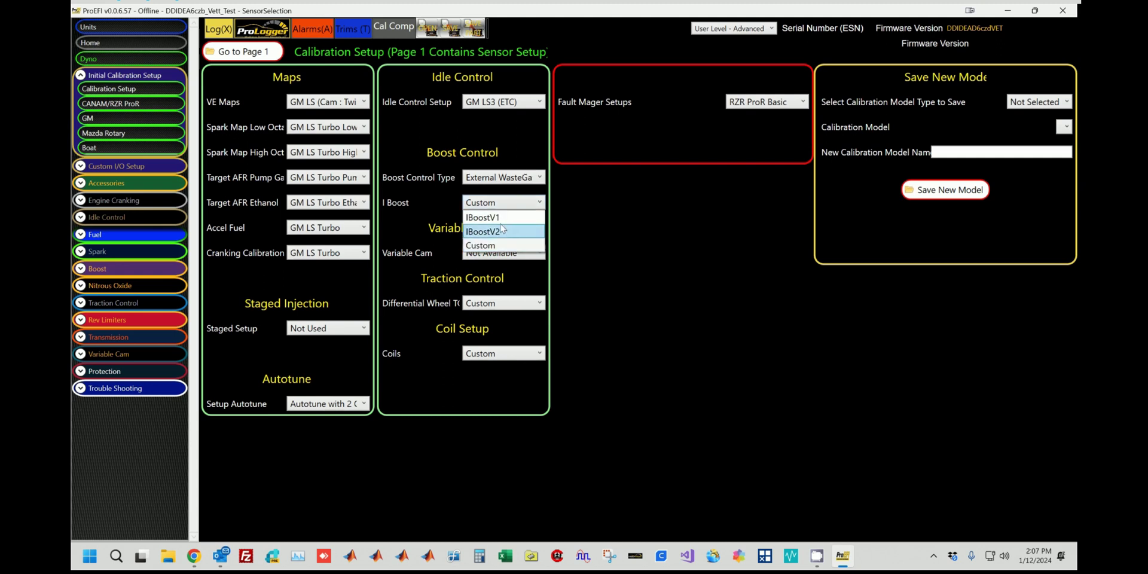
{"action": "left_click", "coordinate": [479, 218]}
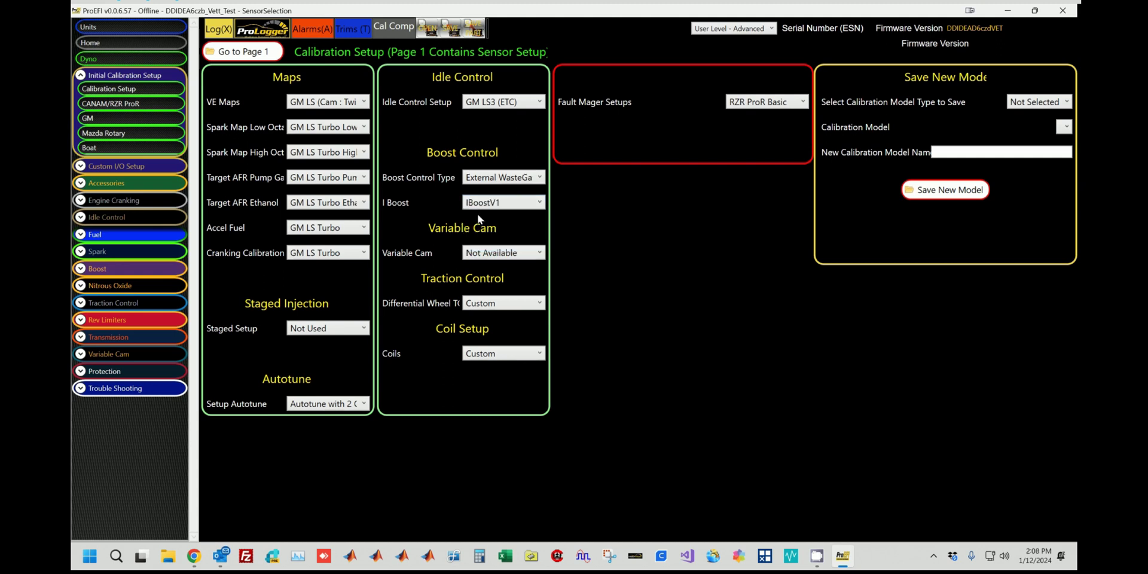
Step: Set traction control to the Rear Wheel Drive preset and coils to Stock GM LS3/LS7
{"action": "left_click", "coordinate": [531, 307]}
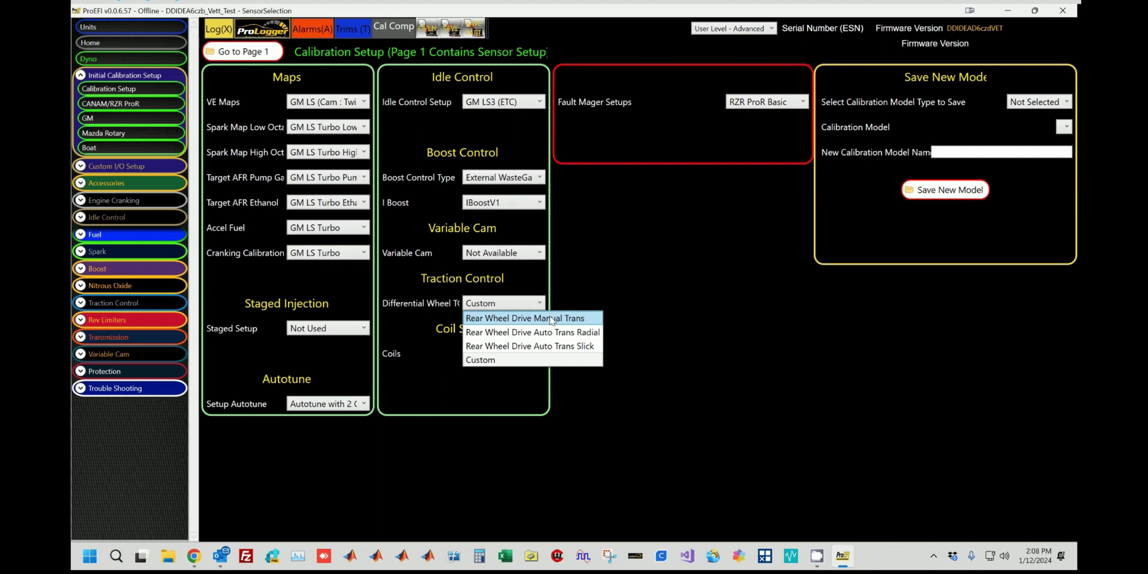
{"action": "left_click", "coordinate": [551, 321]}
{"action": "left_click", "coordinate": [494, 355]}
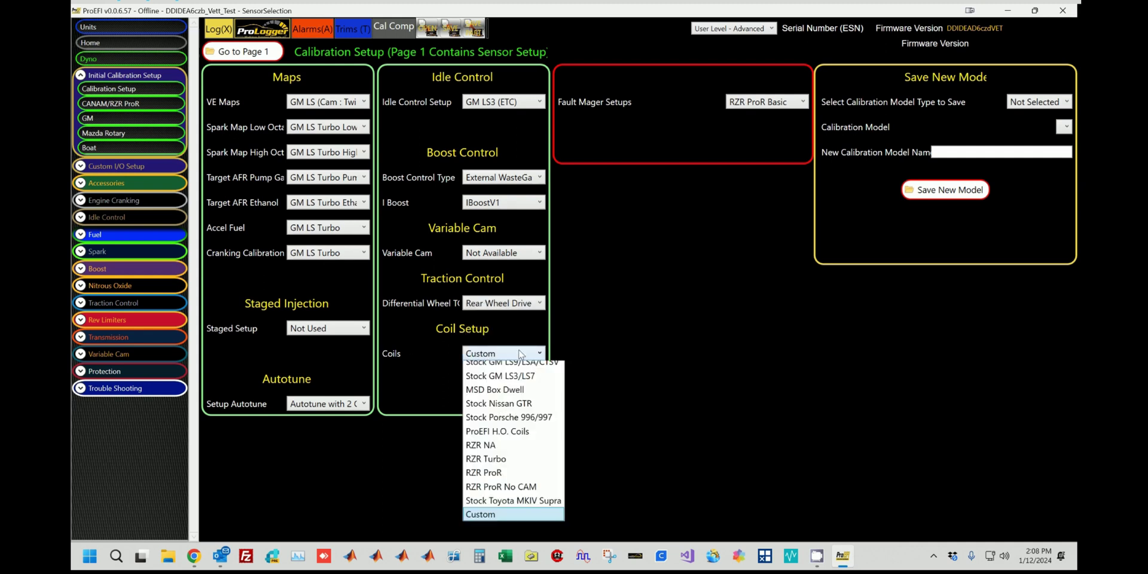
{"action": "left_click", "coordinate": [520, 398]}
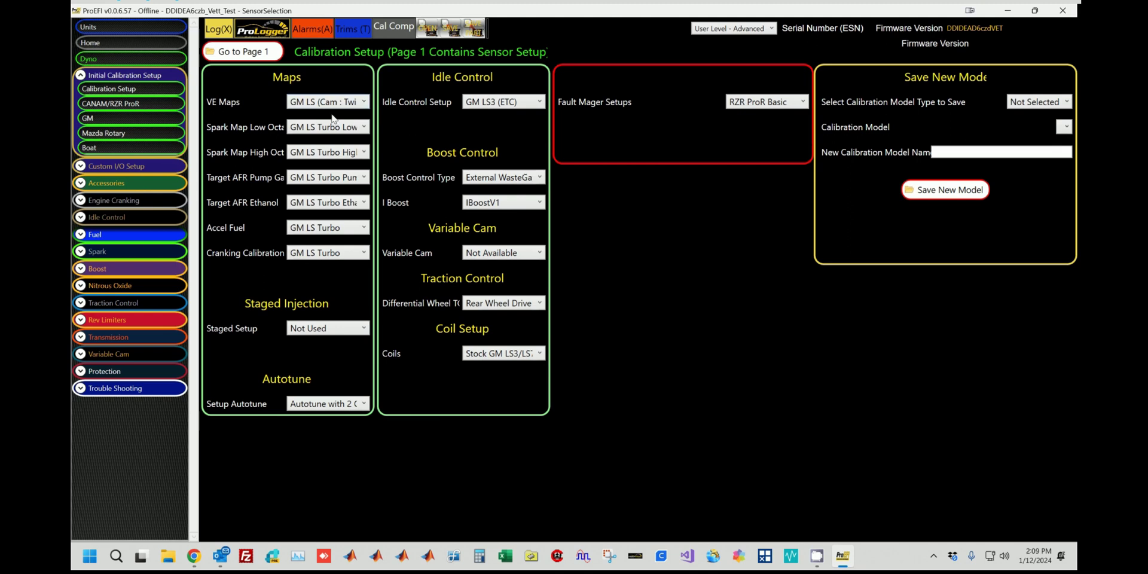
Step: Go to the Fuel > 3D V.E. Map page and rotate the VE surface
{"action": "left_click", "coordinate": [364, 103]}
{"action": "left_click", "coordinate": [363, 103]}
{"action": "left_click", "coordinate": [80, 235]}
{"action": "left_click", "coordinate": [113, 263]}
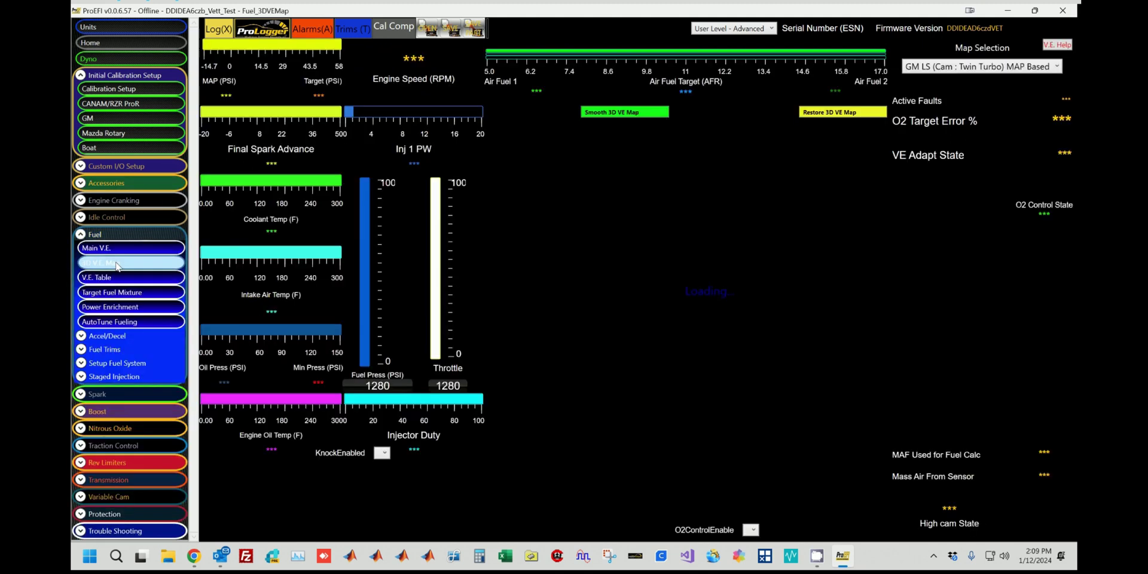
{"action": "left_click_drag", "start_coordinate": [924, 279], "coordinate": [746, 268]}
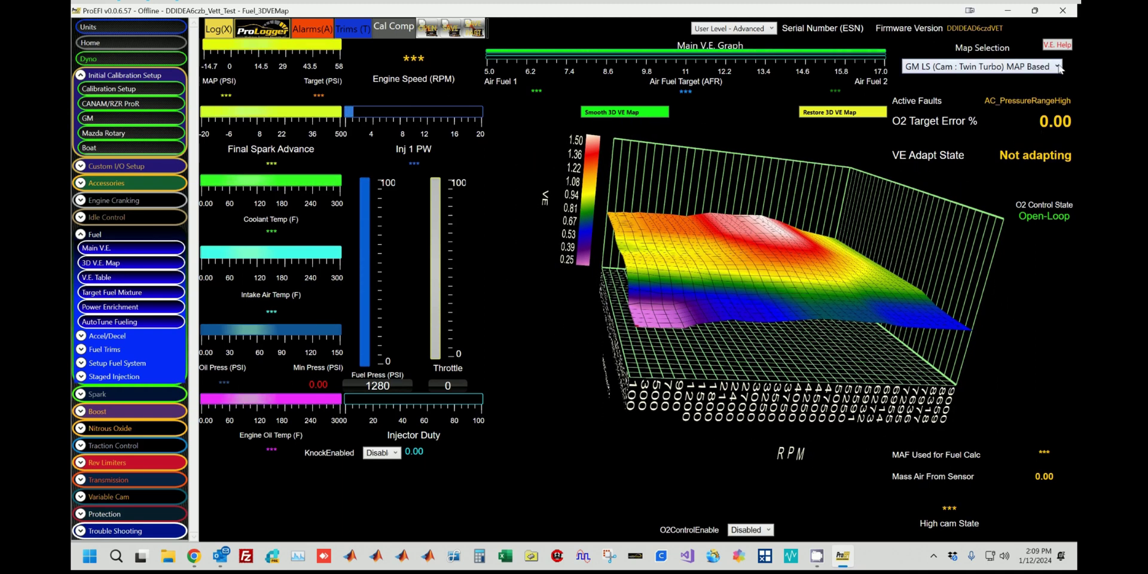
Step: Load the GM LSA (Stock) MAP based VE map, inspect it, and return to Calibration Setup
{"action": "left_click", "coordinate": [930, 67]}
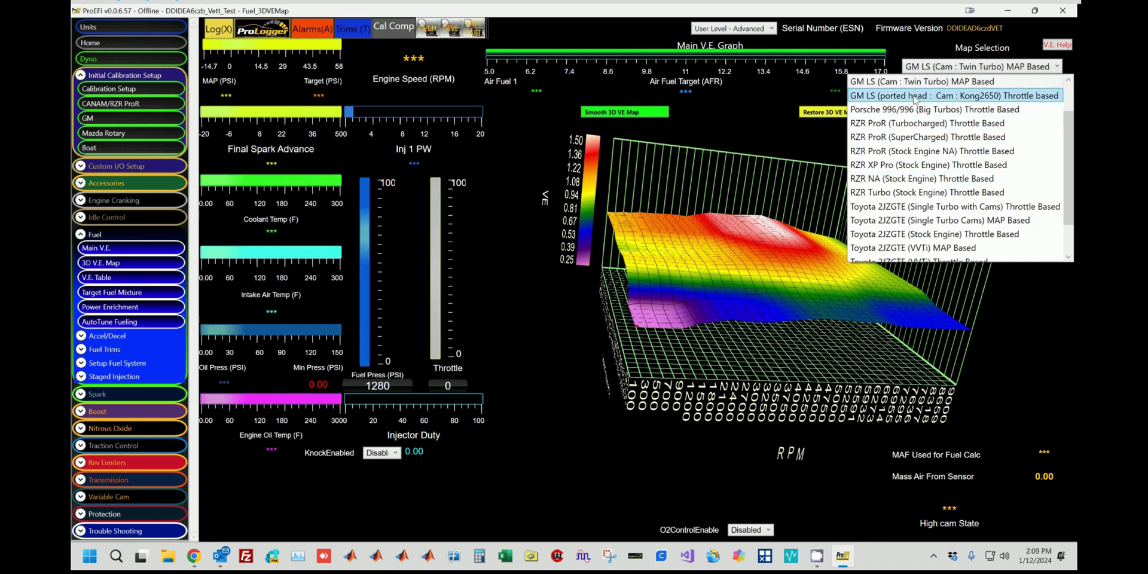
{"action": "scroll", "coordinate": [968, 101], "scroll_direction": "up", "scroll_amount": 1}
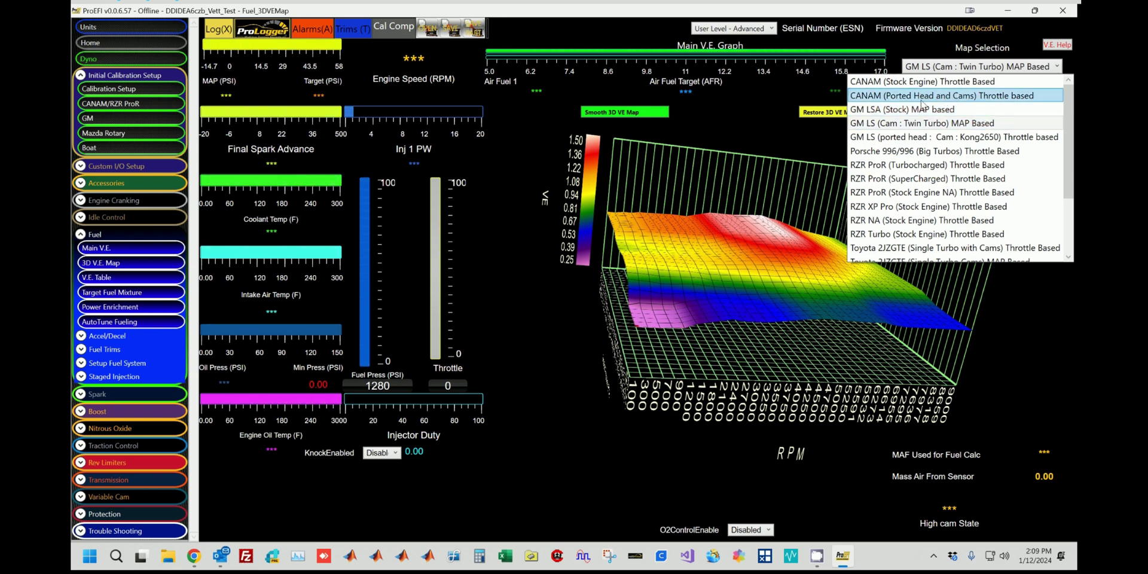
{"action": "left_click", "coordinate": [893, 113]}
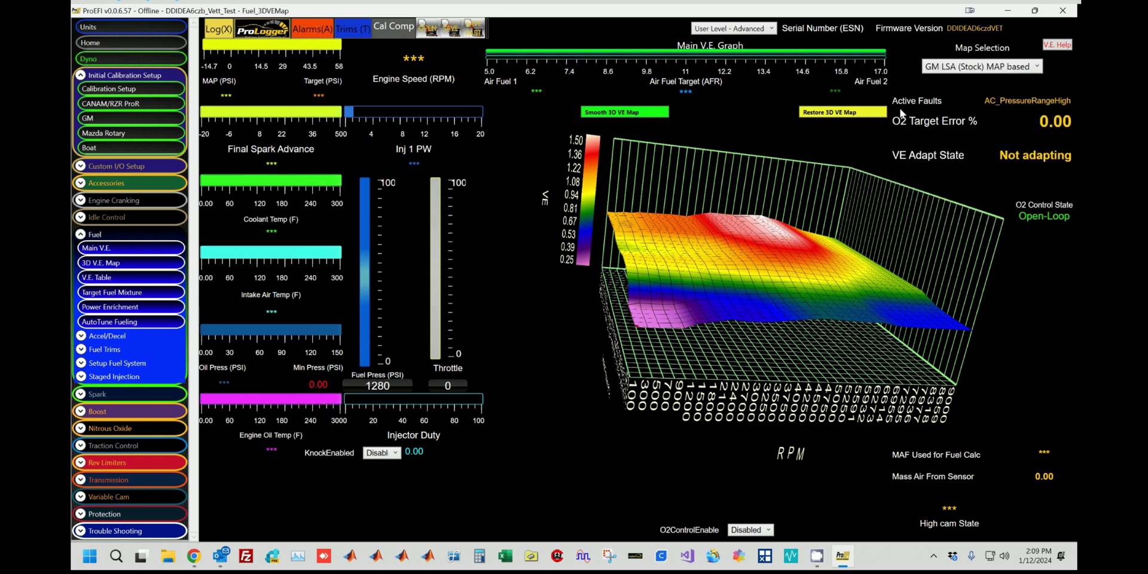
{"action": "mouse_move", "coordinate": [806, 242]}
{"action": "left_click_drag", "start_coordinate": [806, 243], "coordinate": [647, 253]}
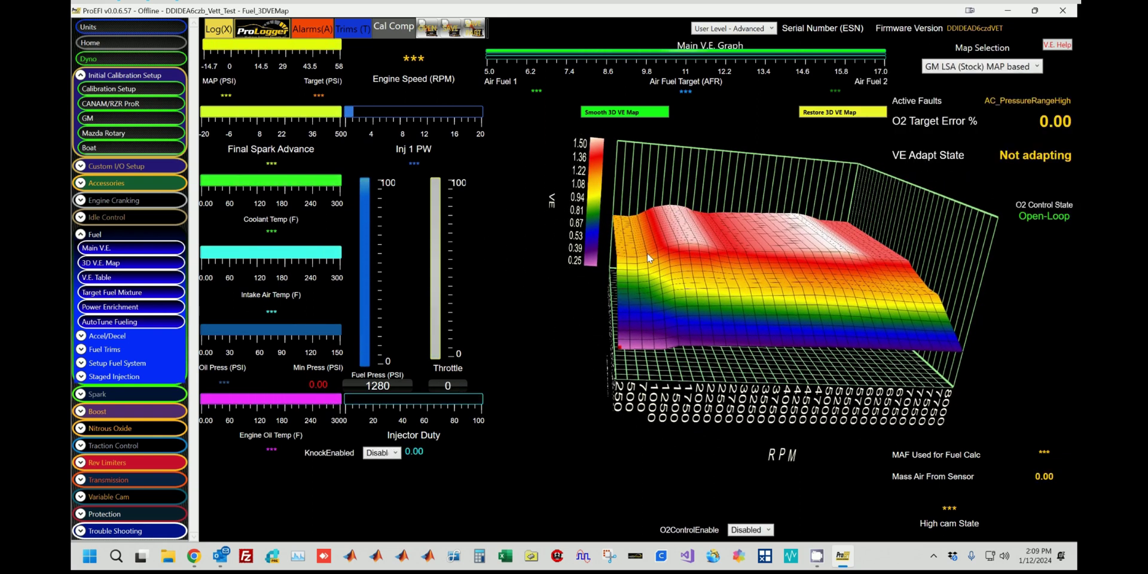
{"action": "left_click_drag", "start_coordinate": [798, 283], "coordinate": [724, 260]}
{"action": "mouse_move", "coordinate": [724, 261]}
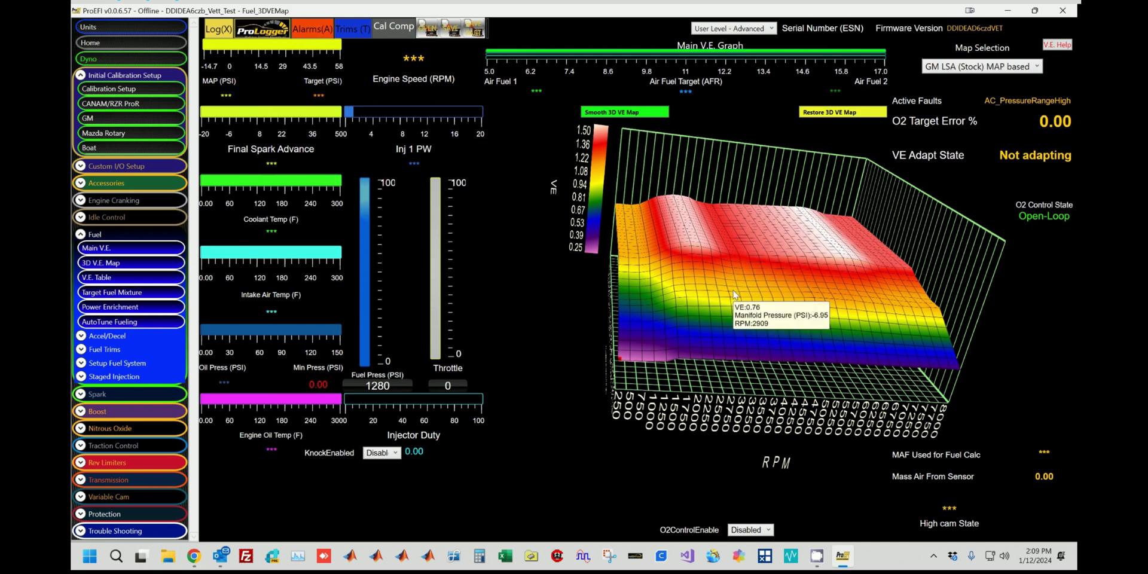
{"action": "left_click", "coordinate": [137, 90]}
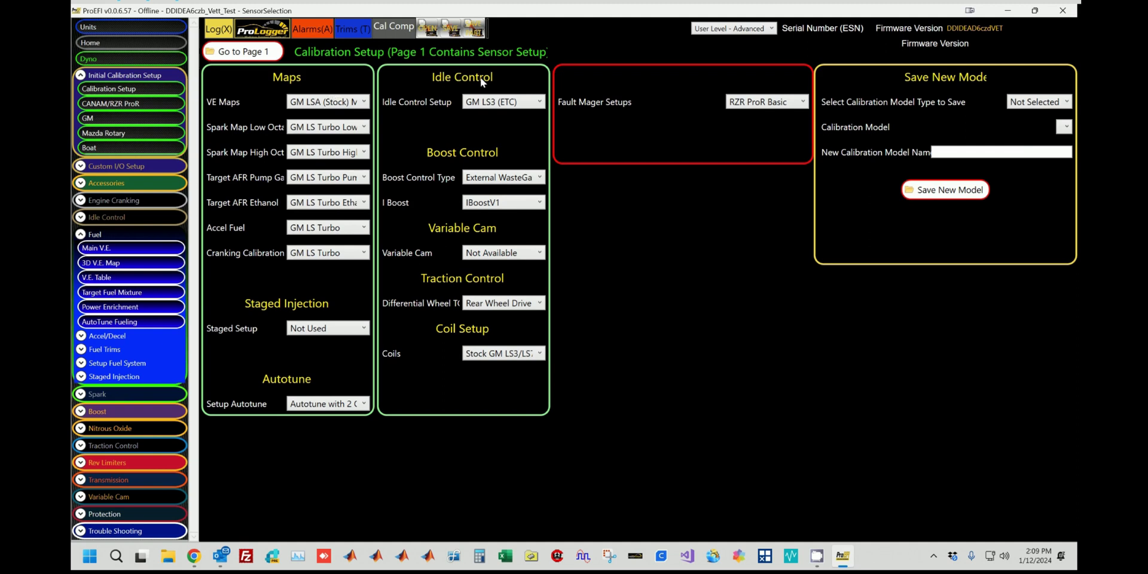
Step: Save the current VE map as a new Maps calibration model named Stg3HeadCamLS
{"action": "left_click", "coordinate": [1052, 101]}
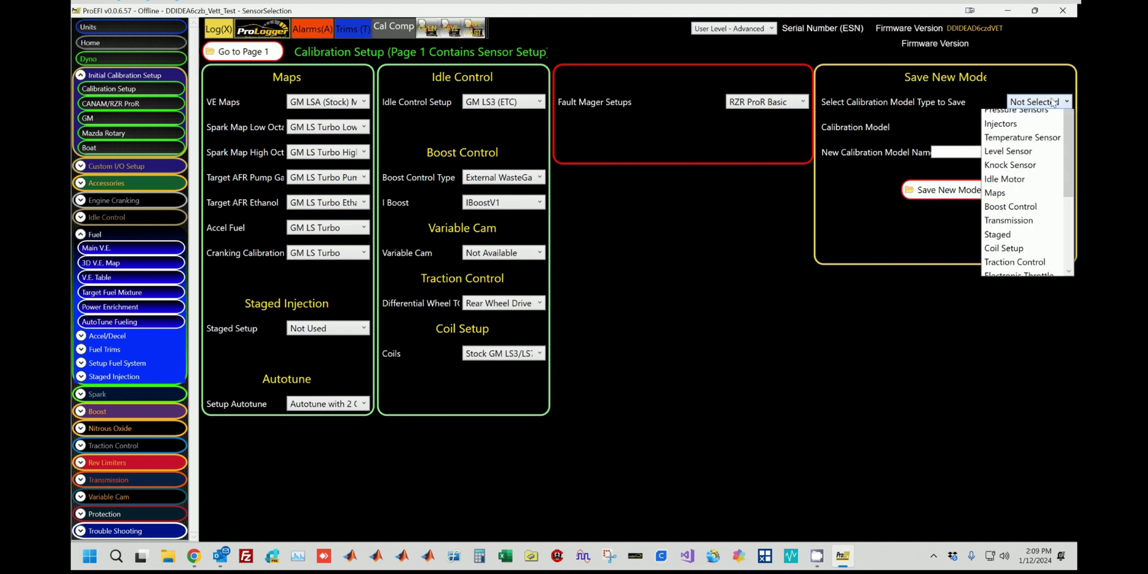
{"action": "left_click", "coordinate": [999, 208]}
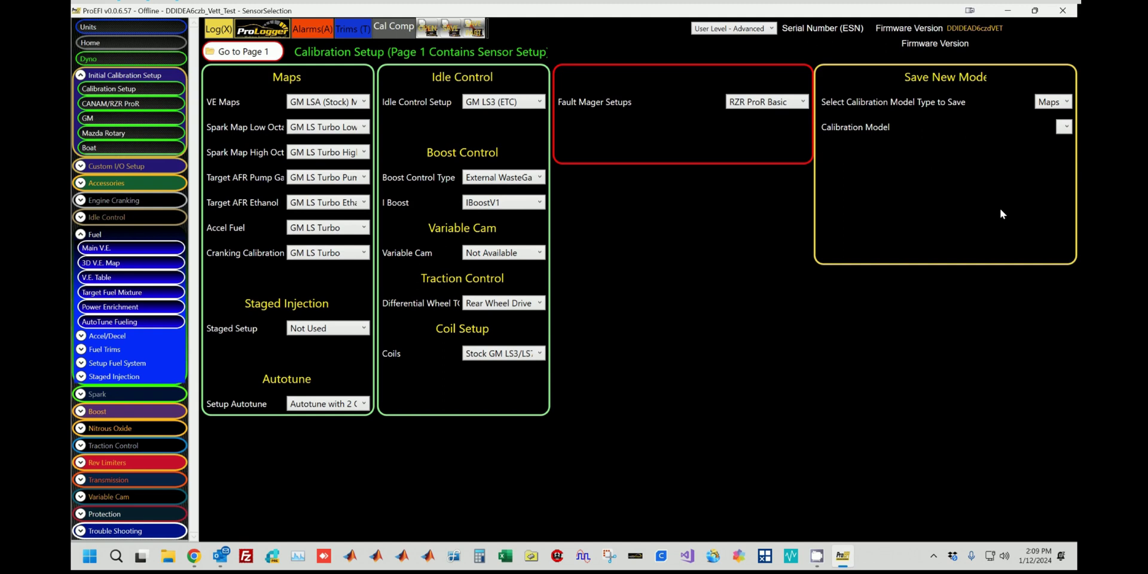
{"action": "left_click", "coordinate": [1064, 127]}
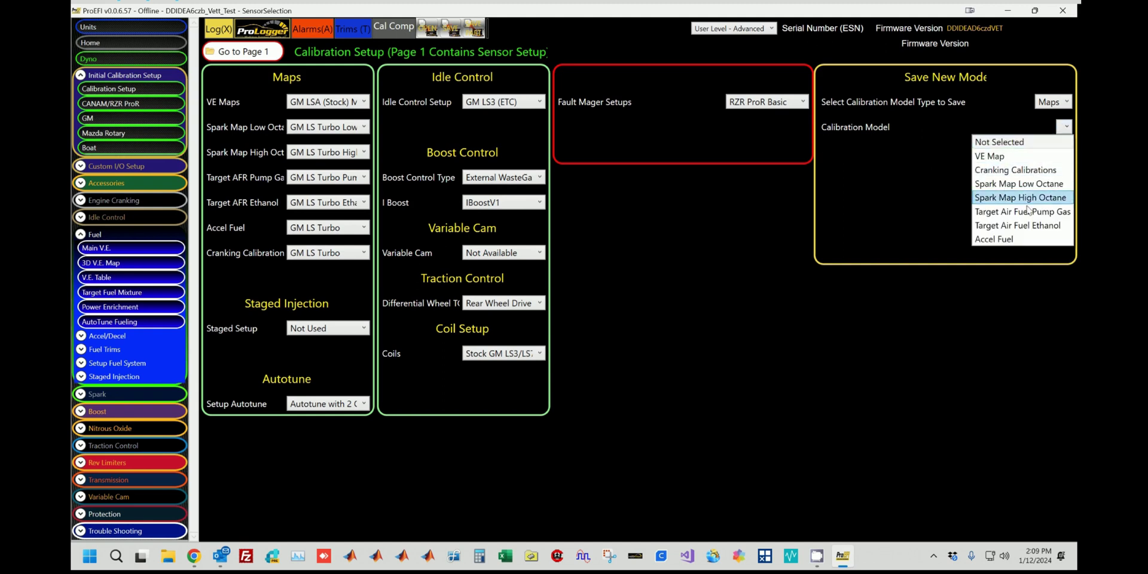
{"action": "left_click", "coordinate": [1001, 156]}
{"action": "left_click", "coordinate": [974, 157]}
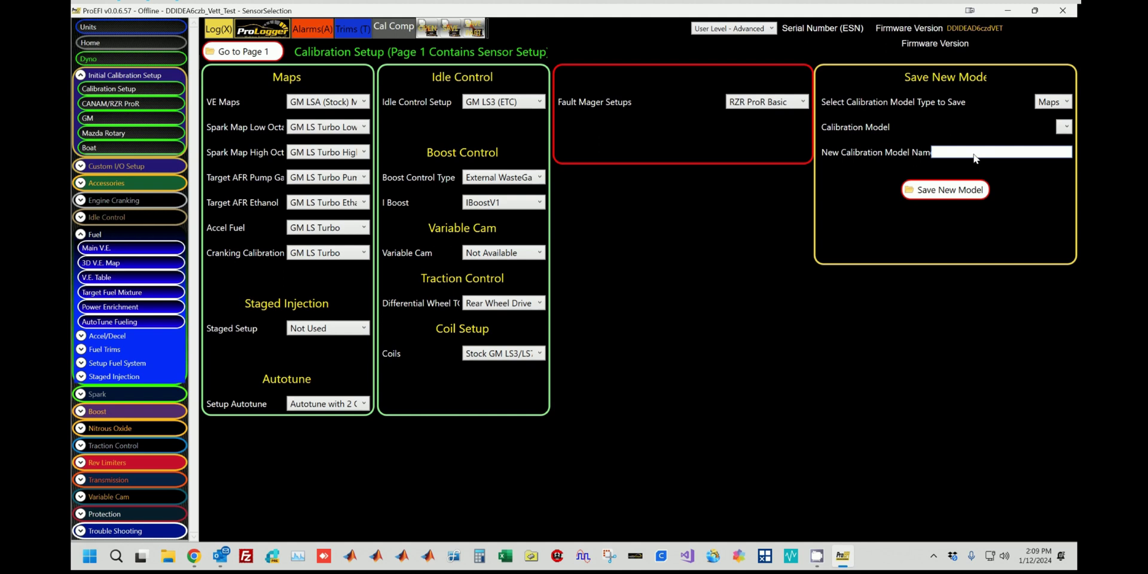
{"action": "type", "text": "Stg3HeadCamLS"}
{"action": "left_click", "coordinate": [944, 190]}
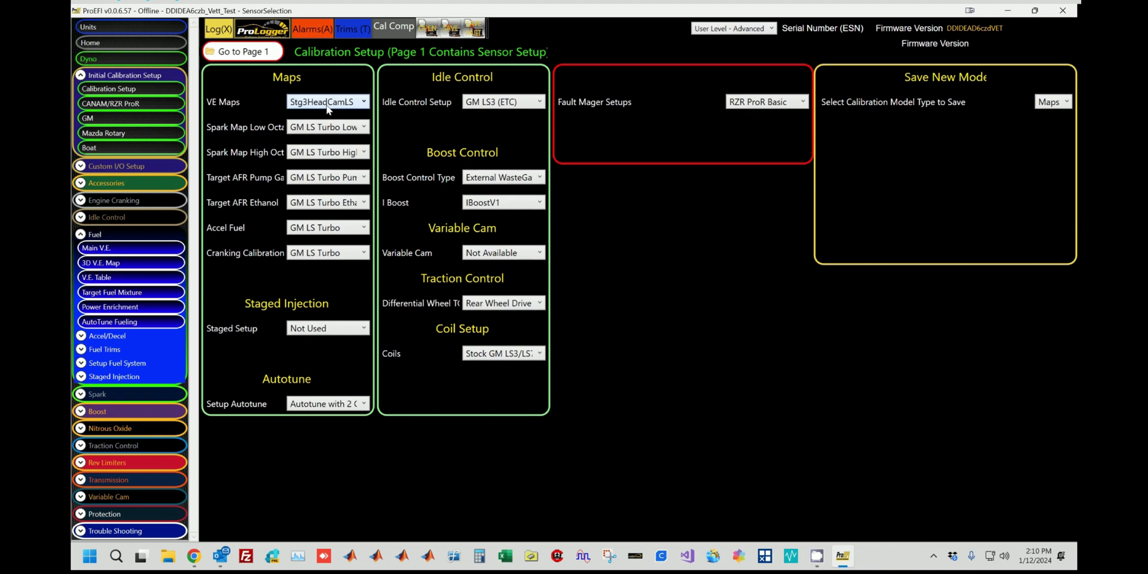
Step: Check that Stg3HeadCamLS appears in the VE Maps list, then close it unchanged
{"action": "left_click", "coordinate": [363, 103]}
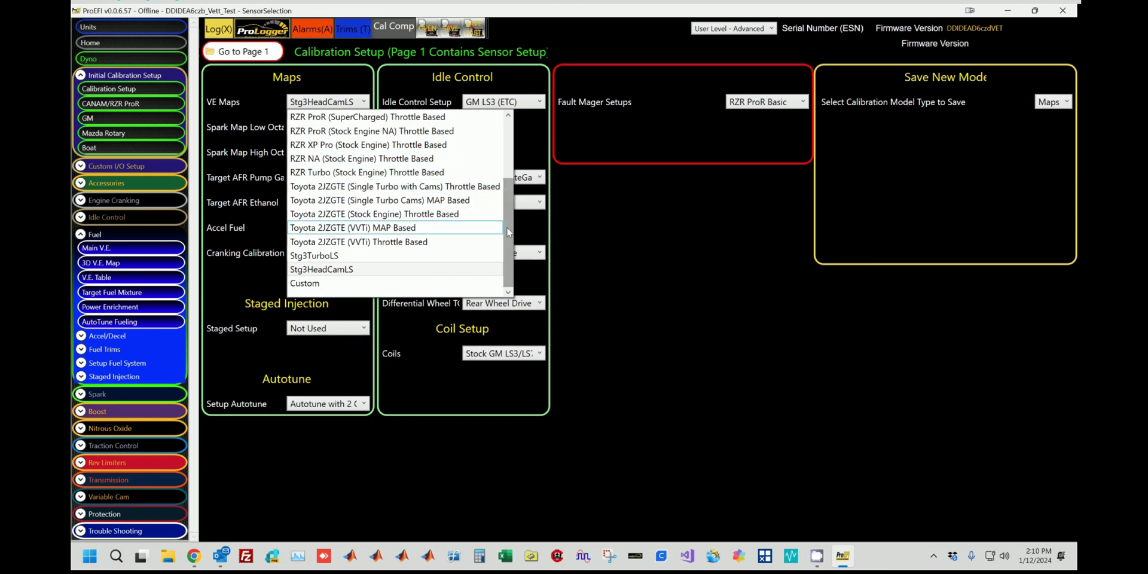
{"action": "scroll", "coordinate": [418, 239], "scroll_direction": "up", "scroll_amount": 2}
{"action": "scroll", "coordinate": [389, 251], "scroll_direction": "down", "scroll_amount": 2}
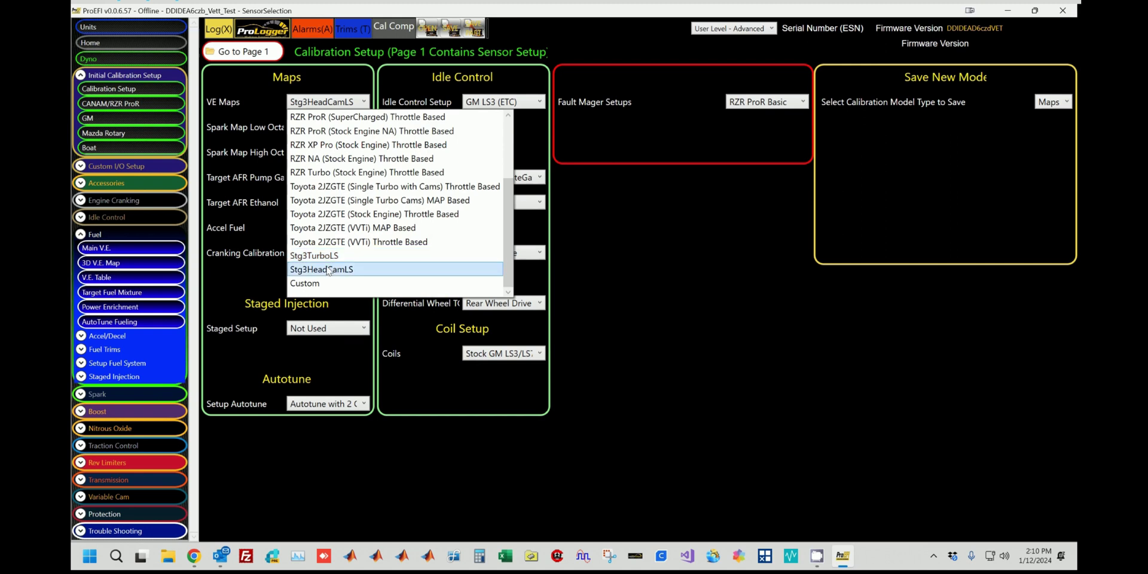
{"action": "left_click", "coordinate": [624, 242]}
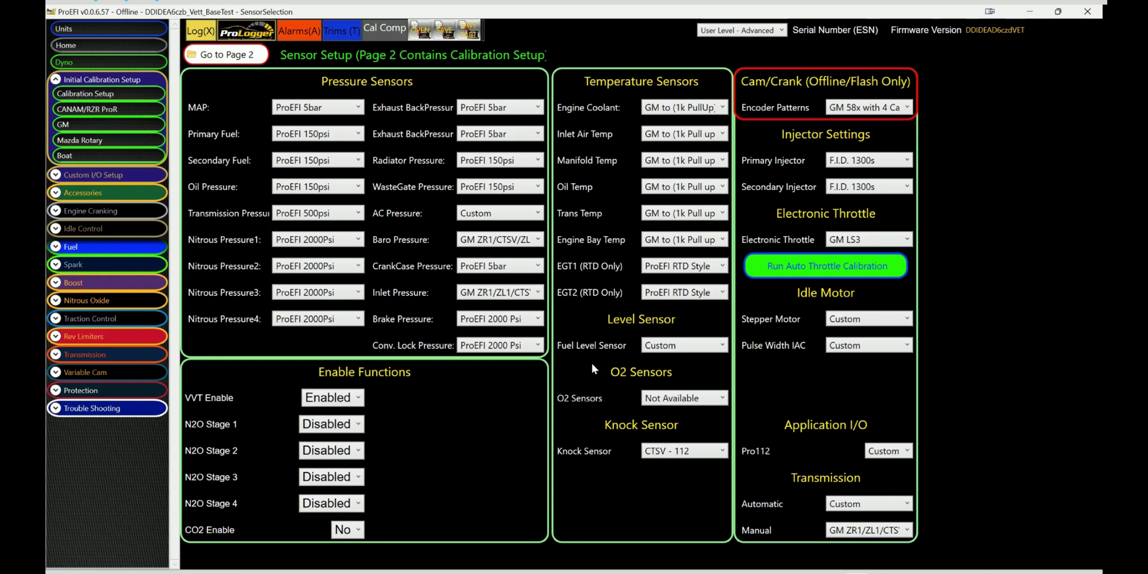
Step: Overwrite DDIDEA6czb_Vett_BaseTest.xcal with the current calibration and close the calibration
{"action": "left_click", "coordinate": [453, 35]}
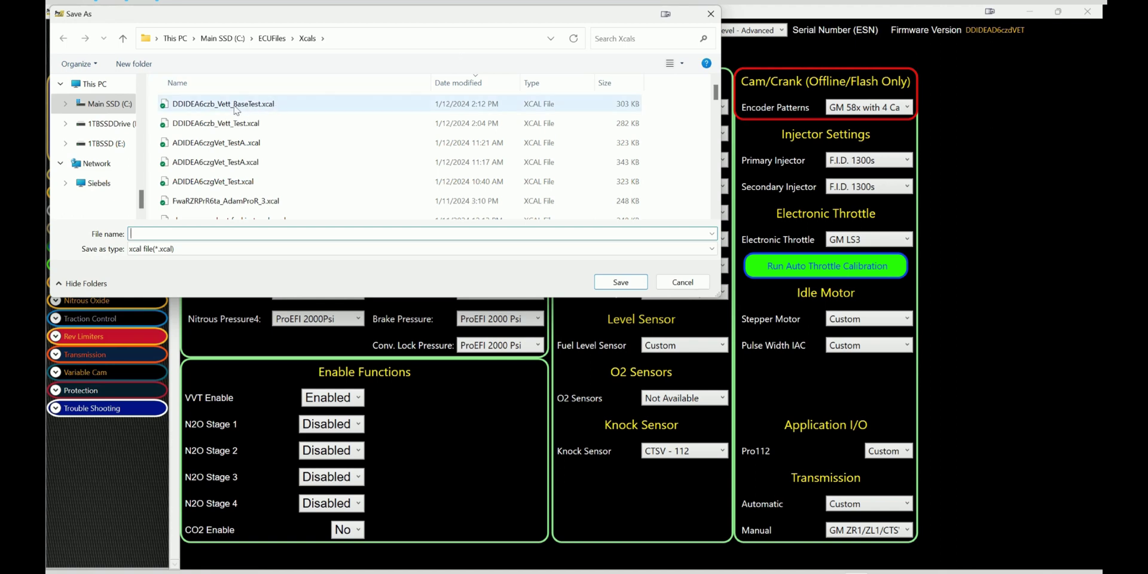
{"action": "left_click", "coordinate": [246, 105]}
{"action": "left_click", "coordinate": [623, 282]}
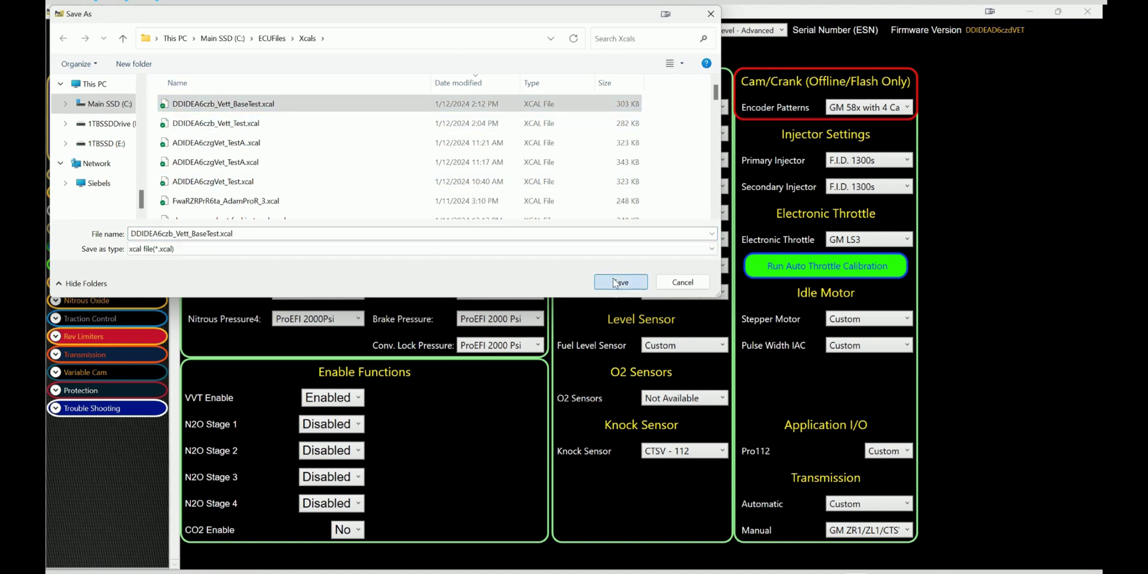
{"action": "left_click", "coordinate": [611, 339]}
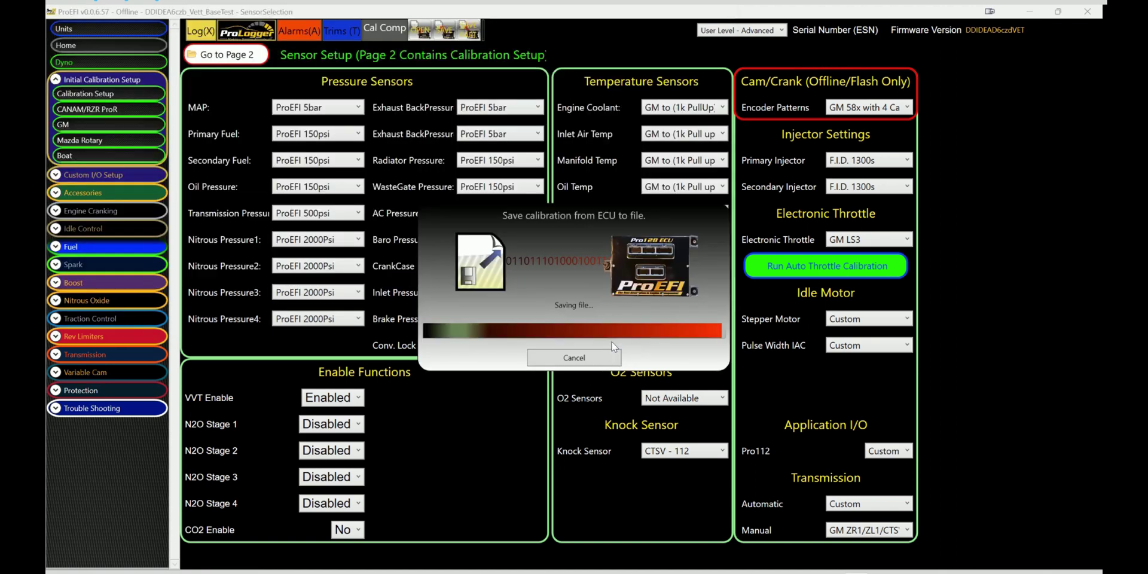
{"action": "left_click", "coordinate": [1088, 12]}
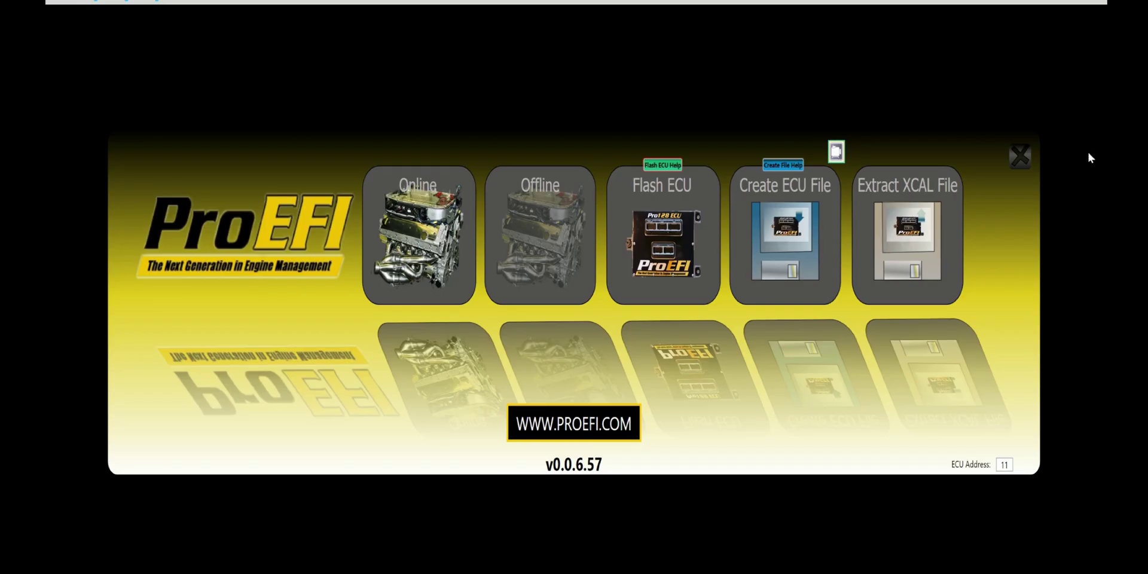
Step: Create a Pro112 ECU file from the Corvette 112 base program DDIDEAD6czd_VET_PROD_hdr.pro112
{"action": "left_click", "coordinate": [794, 236]}
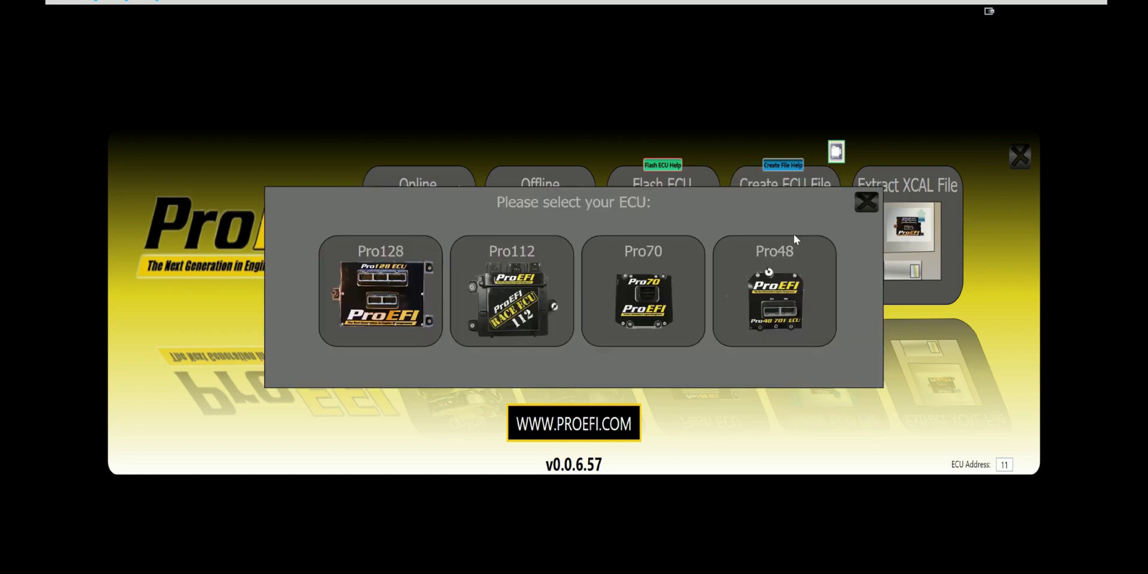
{"action": "left_click", "coordinate": [529, 281]}
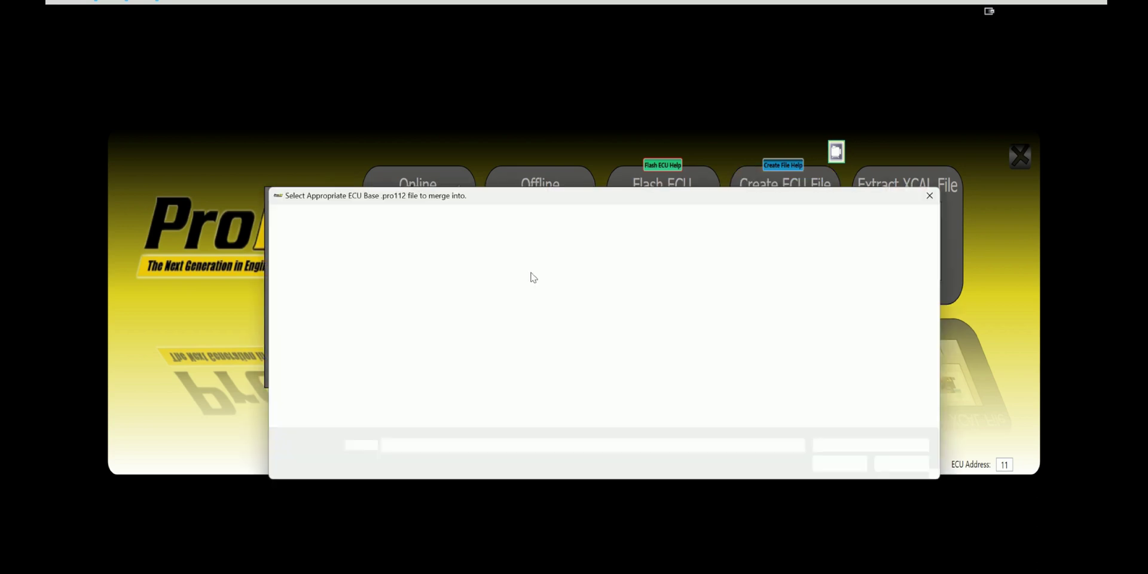
{"action": "scroll", "coordinate": [475, 308], "scroll_direction": "up", "scroll_amount": 1}
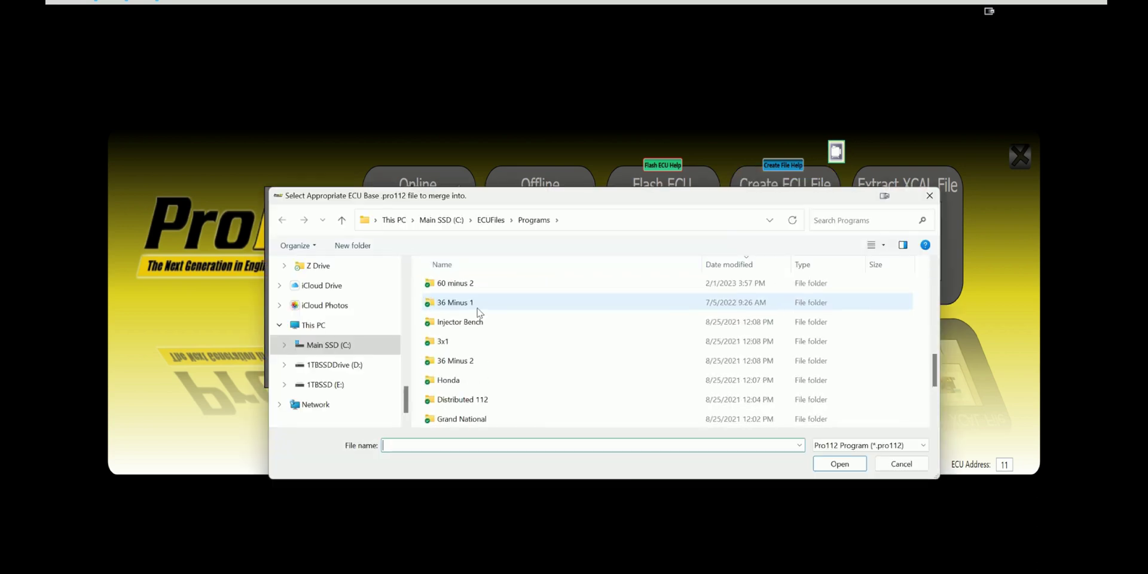
{"action": "left_click", "coordinate": [459, 283]}
{"action": "double_click", "coordinate": [459, 283]}
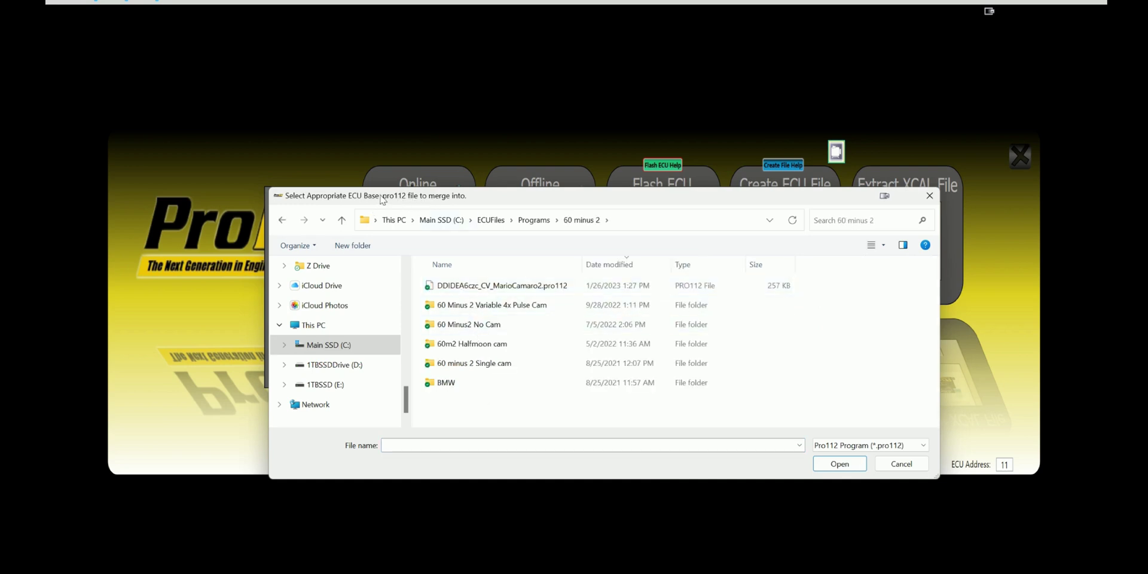
{"action": "double_click", "coordinate": [478, 306]}
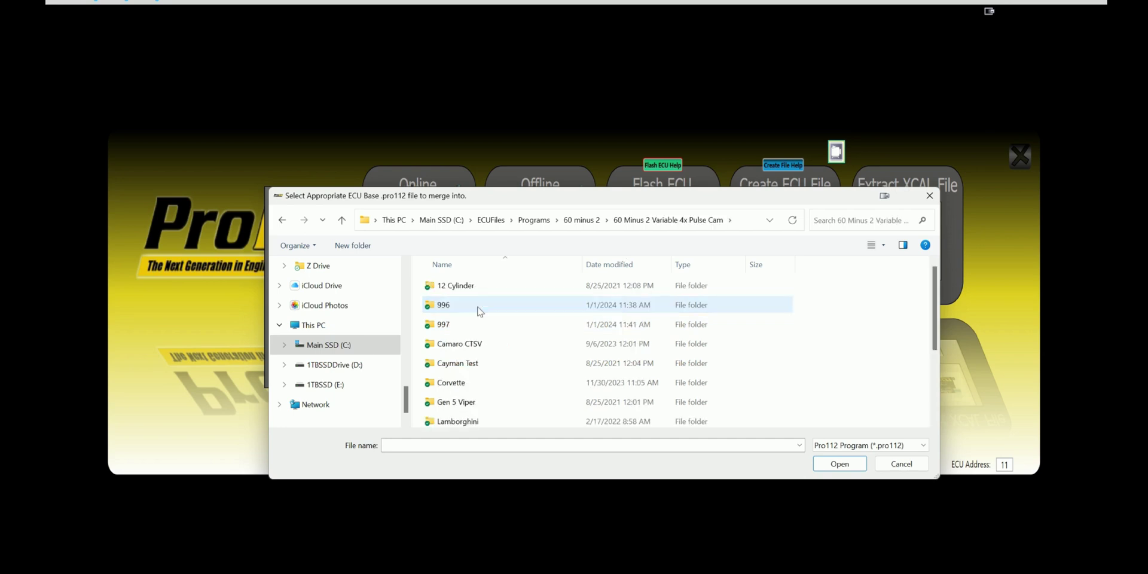
{"action": "double_click", "coordinate": [452, 384]}
{"action": "double_click", "coordinate": [447, 285]}
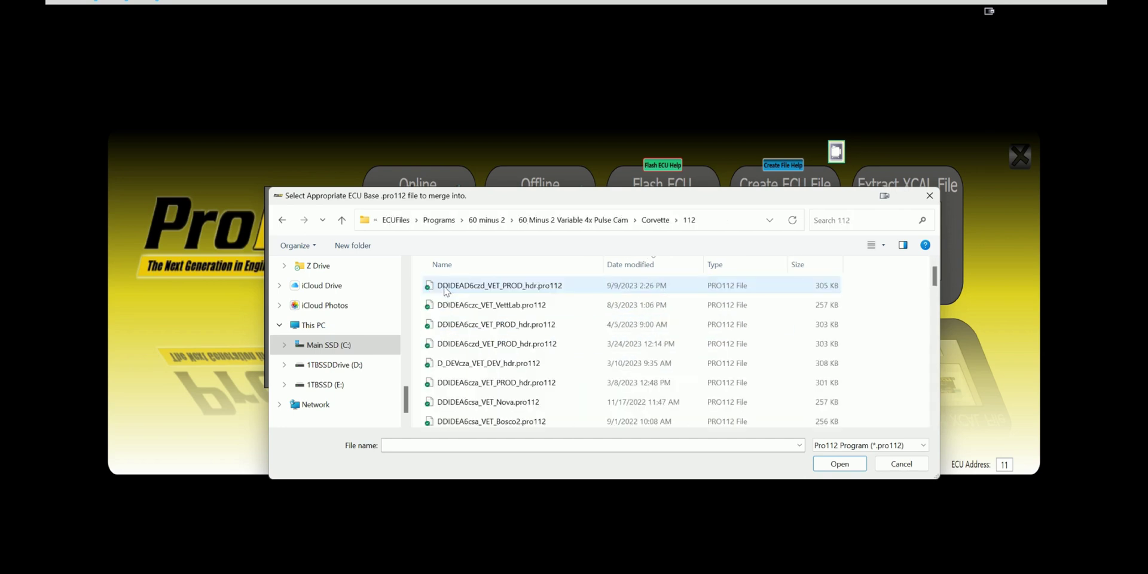
{"action": "left_click", "coordinate": [491, 289]}
{"action": "left_click", "coordinate": [839, 464]}
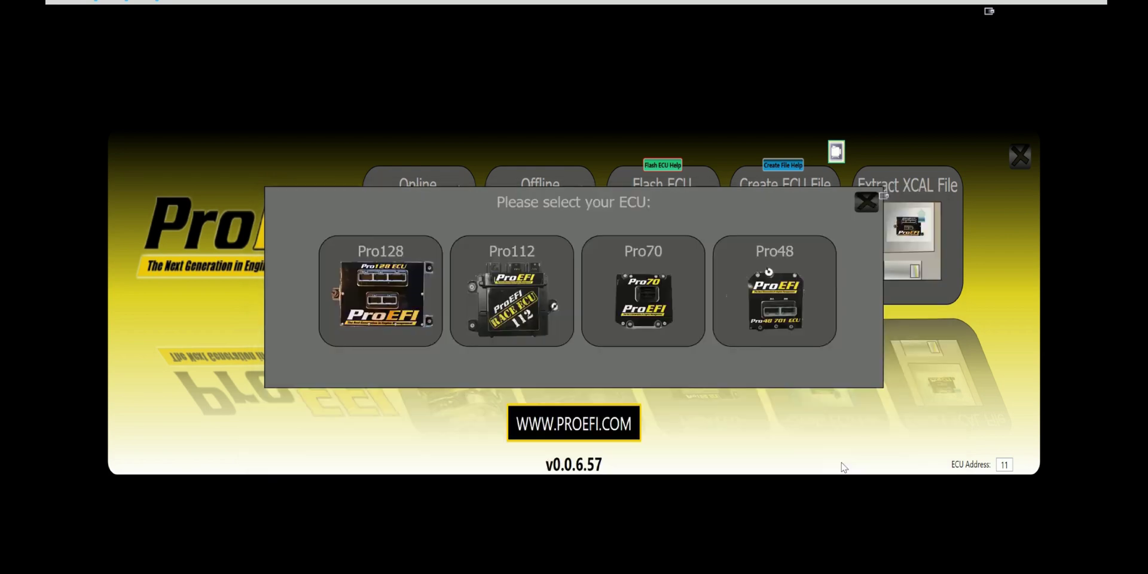
{"action": "left_click", "coordinate": [550, 287]}
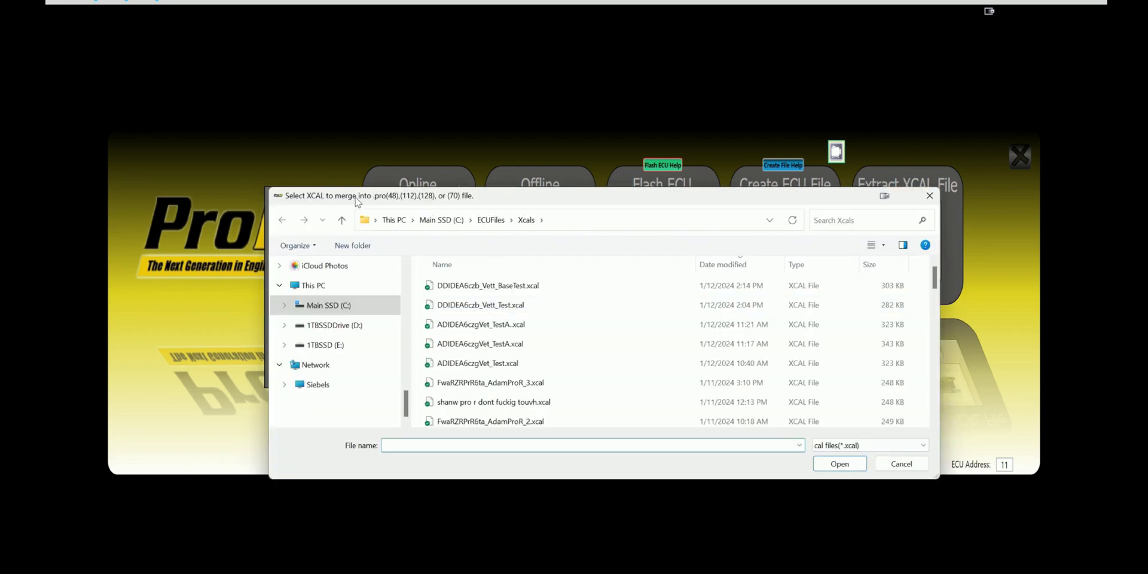
Step: Merge DDIDEA6czb_Vett_BaseTest.xcal into the program, replacing DDIDEAD6czd_VET_TestB.pro112
{"action": "left_click", "coordinate": [505, 291]}
{"action": "left_click", "coordinate": [839, 464]}
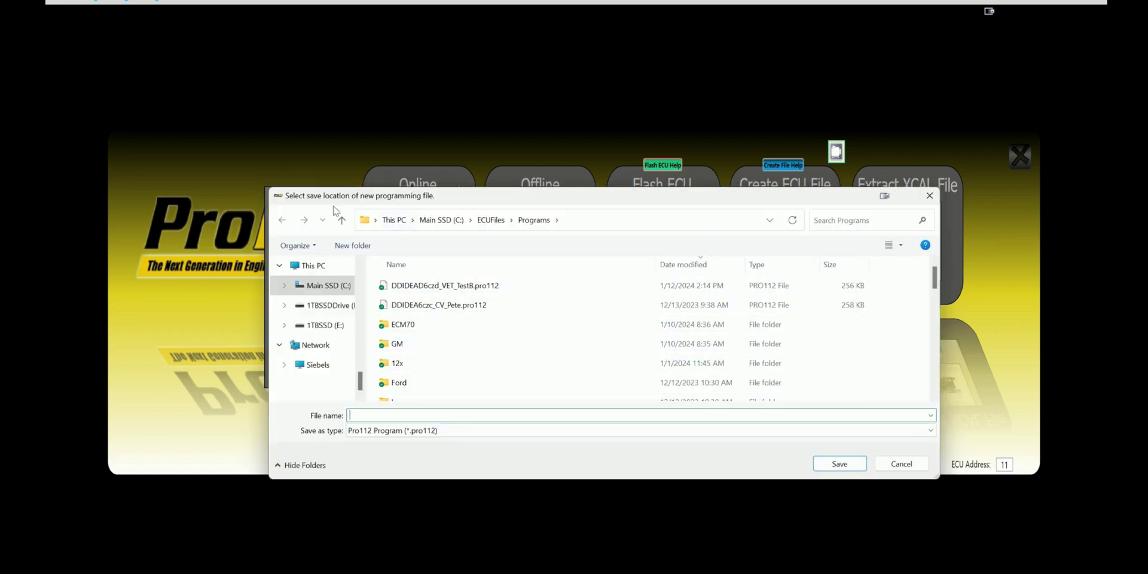
{"action": "left_click", "coordinate": [454, 285]}
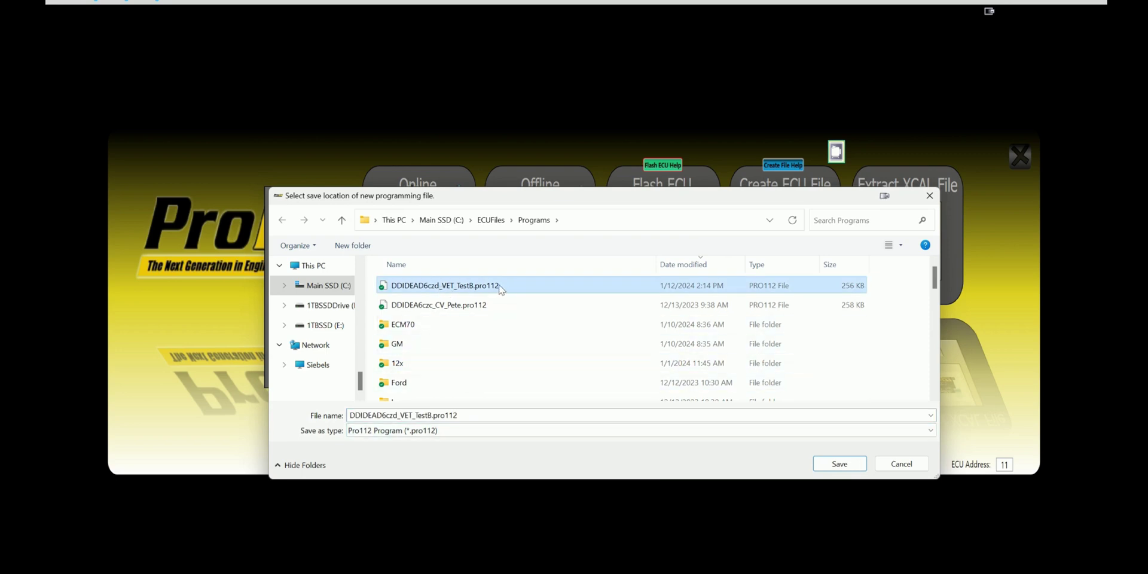
{"action": "left_click", "coordinate": [441, 417]}
{"action": "left_click", "coordinate": [837, 463]}
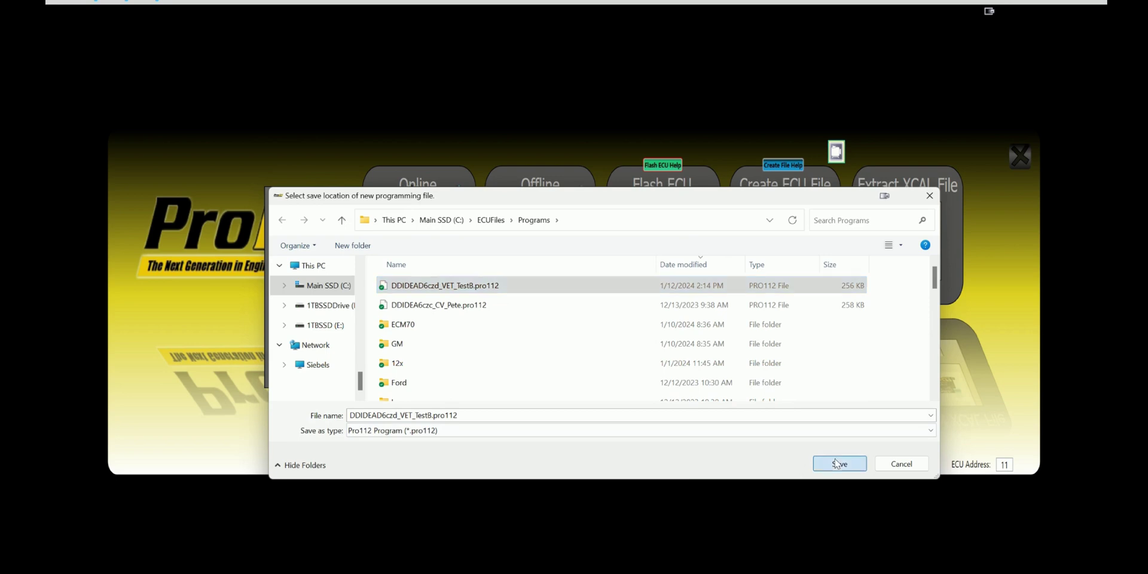
{"action": "left_click", "coordinate": [605, 339]}
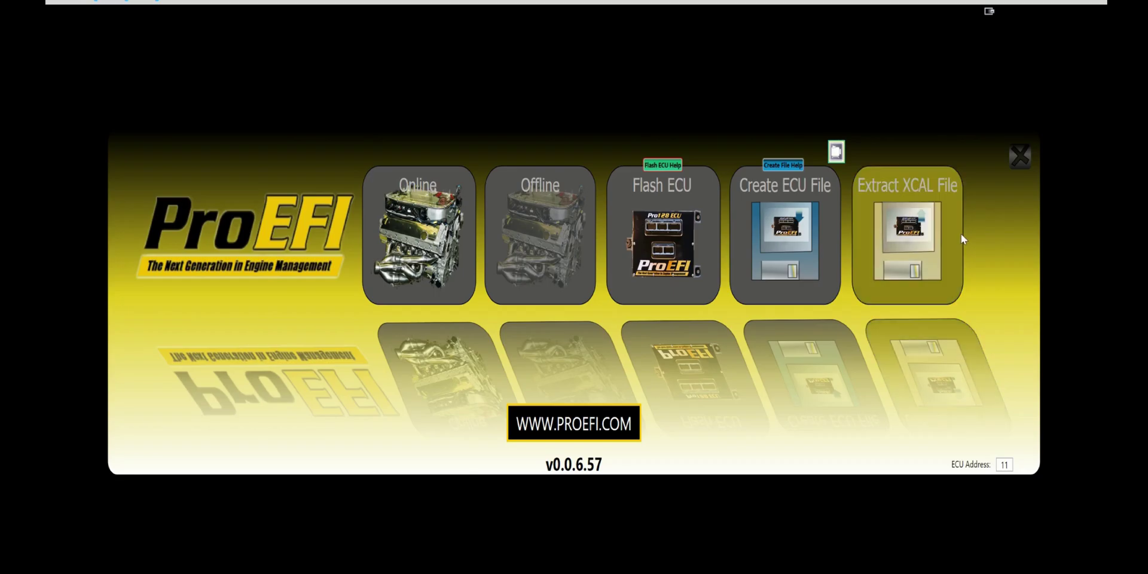
Step: Flash DDIDEAD6czd_VET_TestB.pro112 to the Pro112 ECU
{"action": "left_click", "coordinate": [675, 232]}
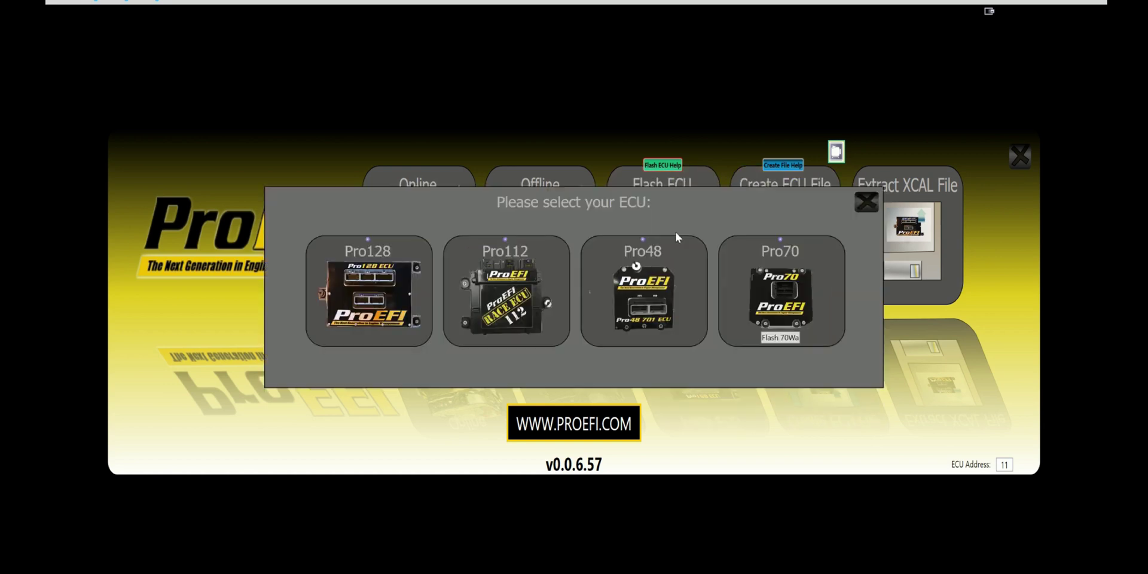
{"action": "left_click", "coordinate": [520, 279]}
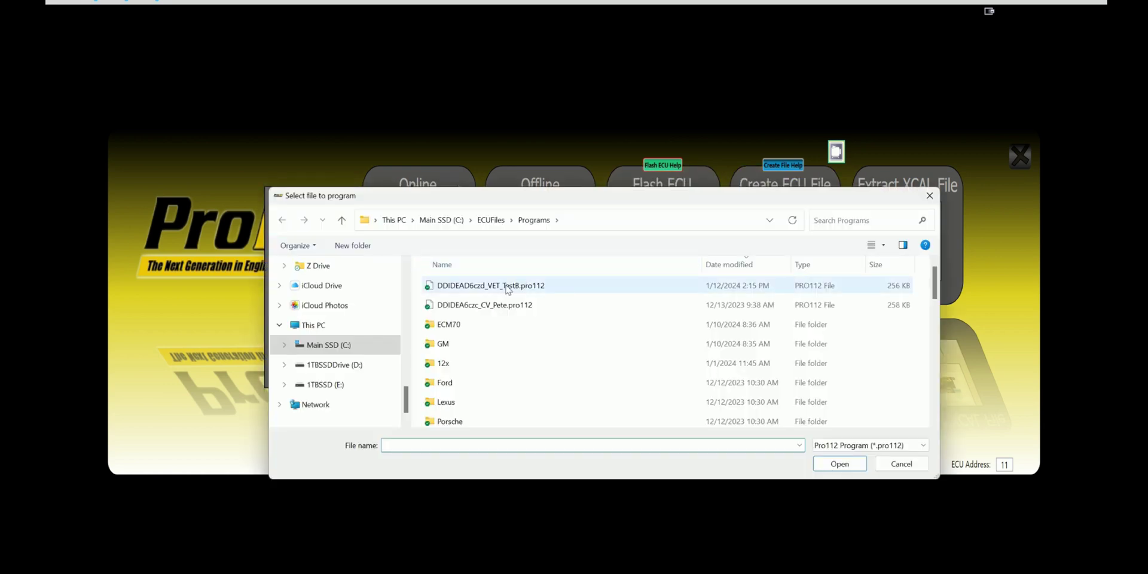
{"action": "left_click", "coordinate": [519, 285]}
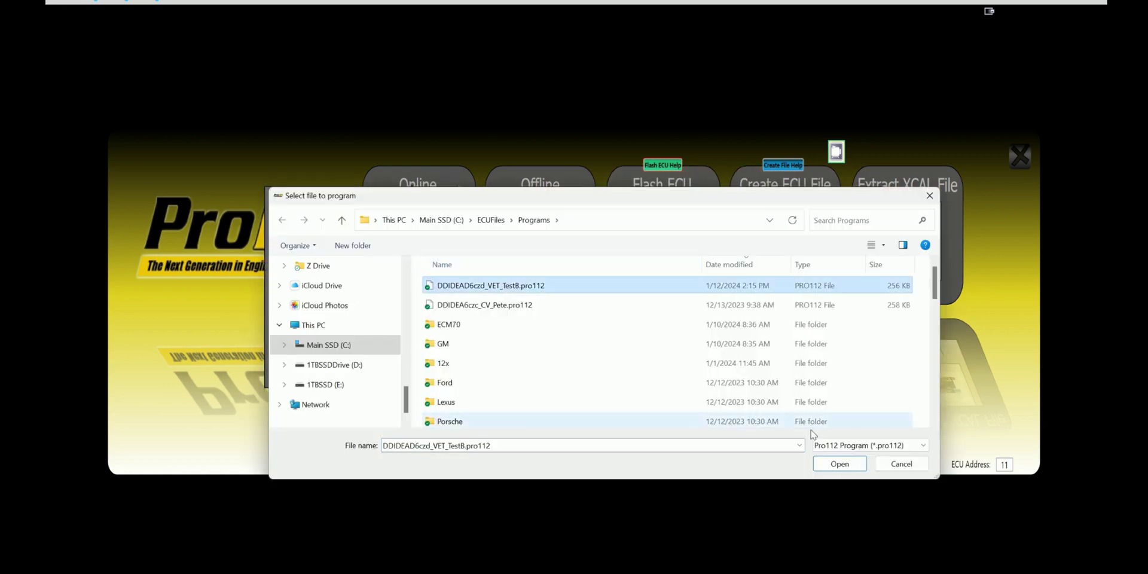
{"action": "left_click", "coordinate": [838, 464]}
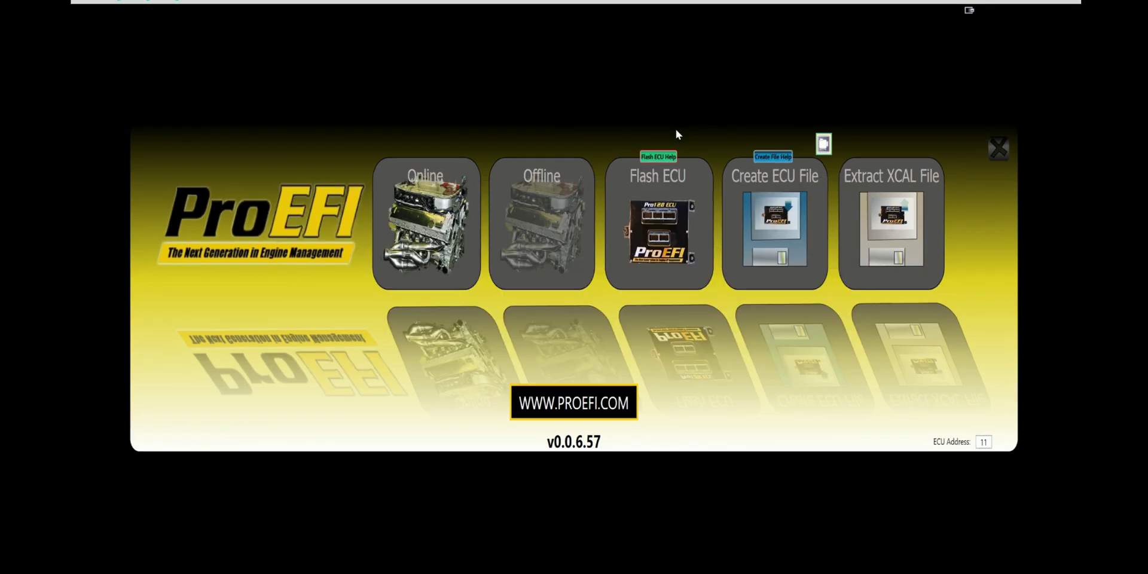
Step: Open ADIDEA6czgVet_Test.xcal offline and dismiss the Duplicate Outputs warning
{"action": "left_click", "coordinate": [543, 225]}
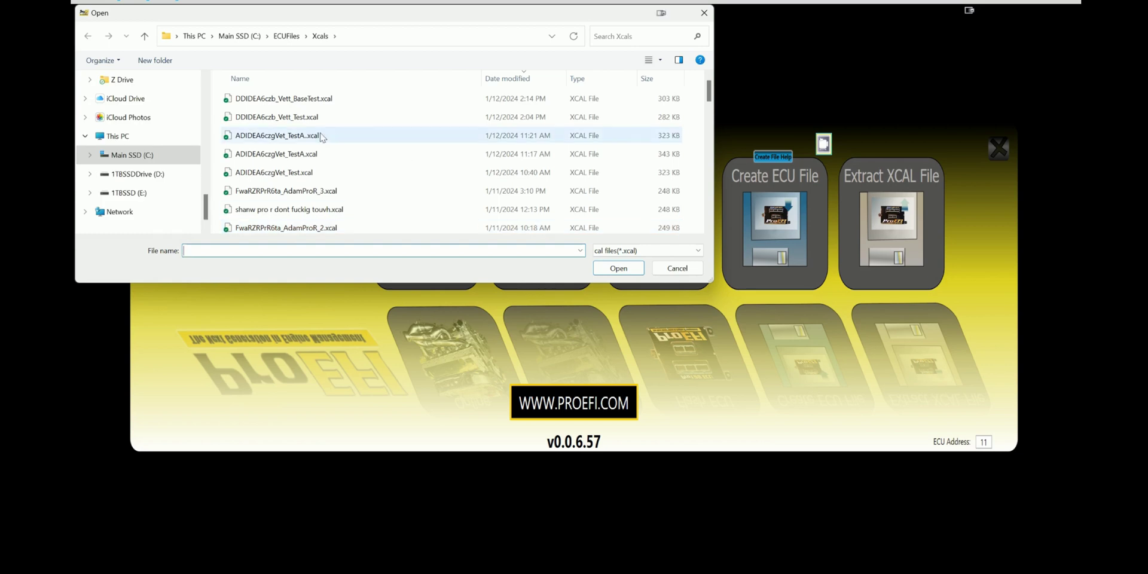
{"action": "left_click", "coordinate": [310, 172]}
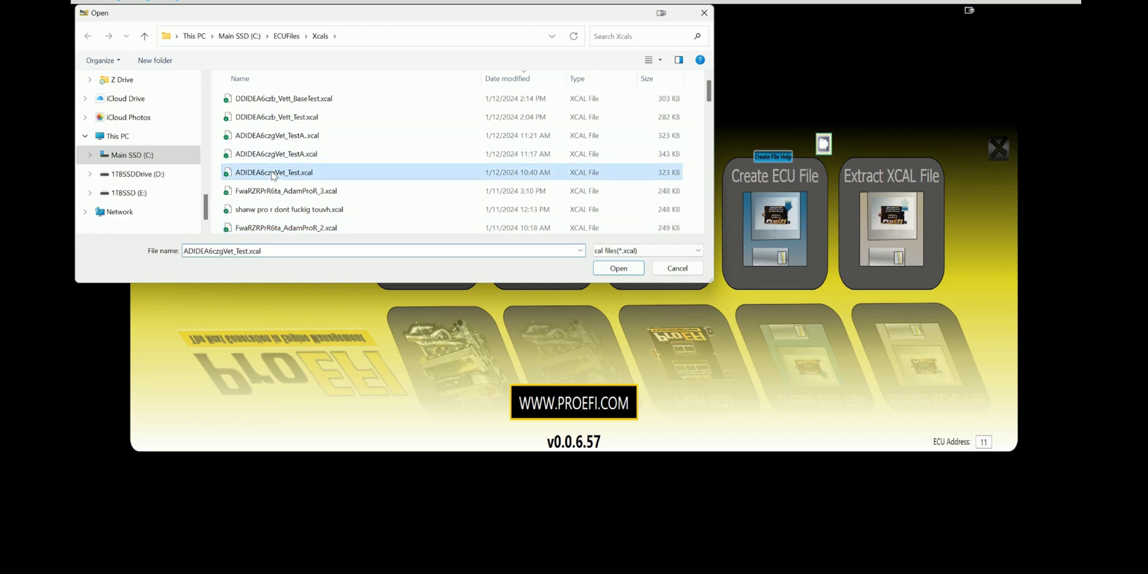
{"action": "left_click", "coordinate": [617, 270]}
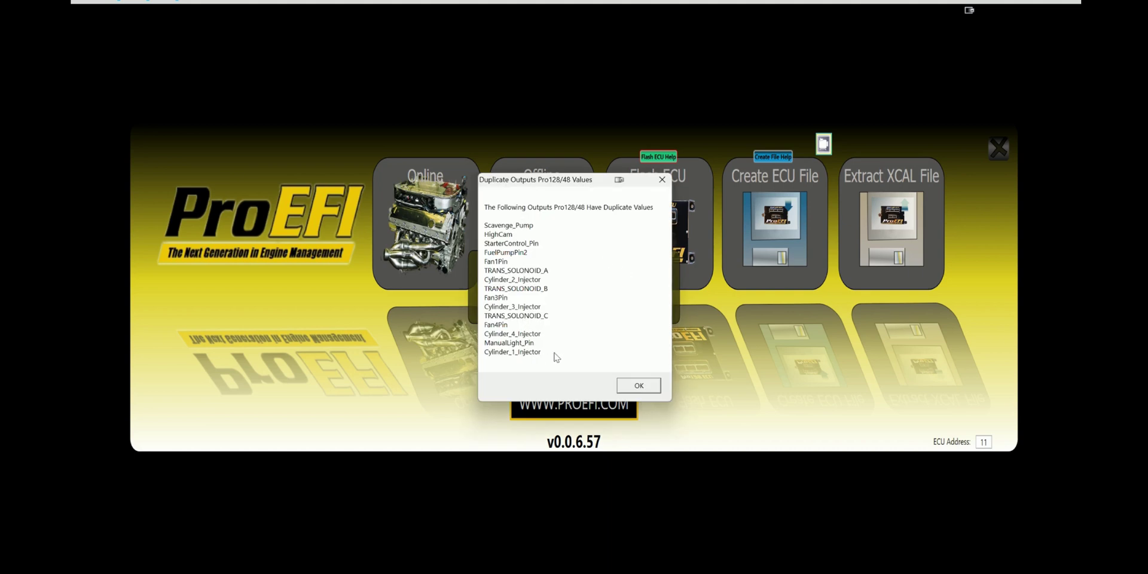
{"action": "left_click", "coordinate": [637, 386]}
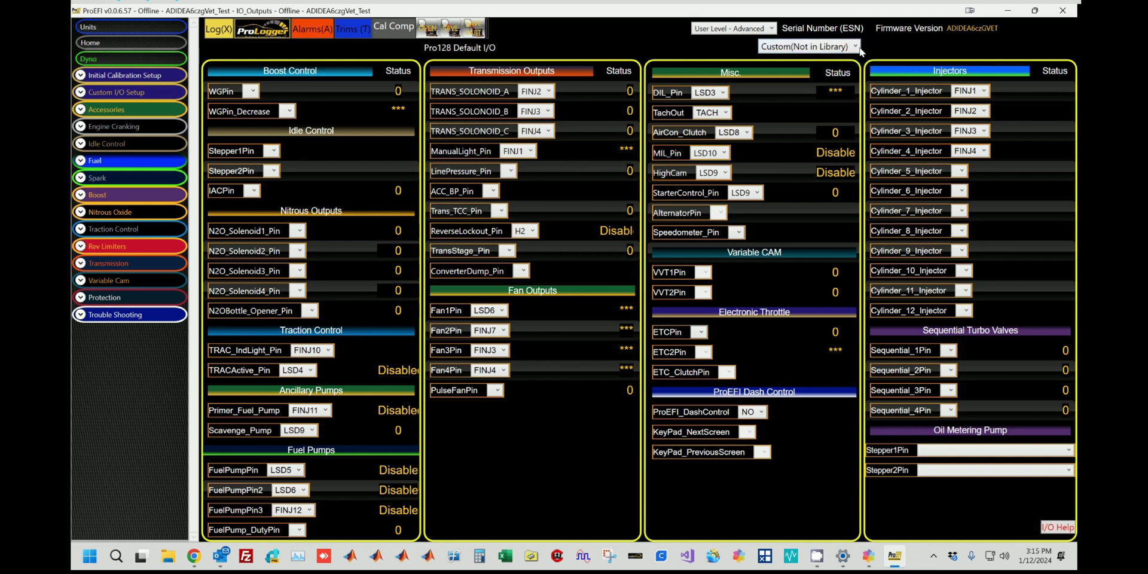
Step: Choose the 4856A (93 to 98 Toyota Supra MKIV Auto) preset from the I/O library list
{"action": "left_click", "coordinate": [851, 47]}
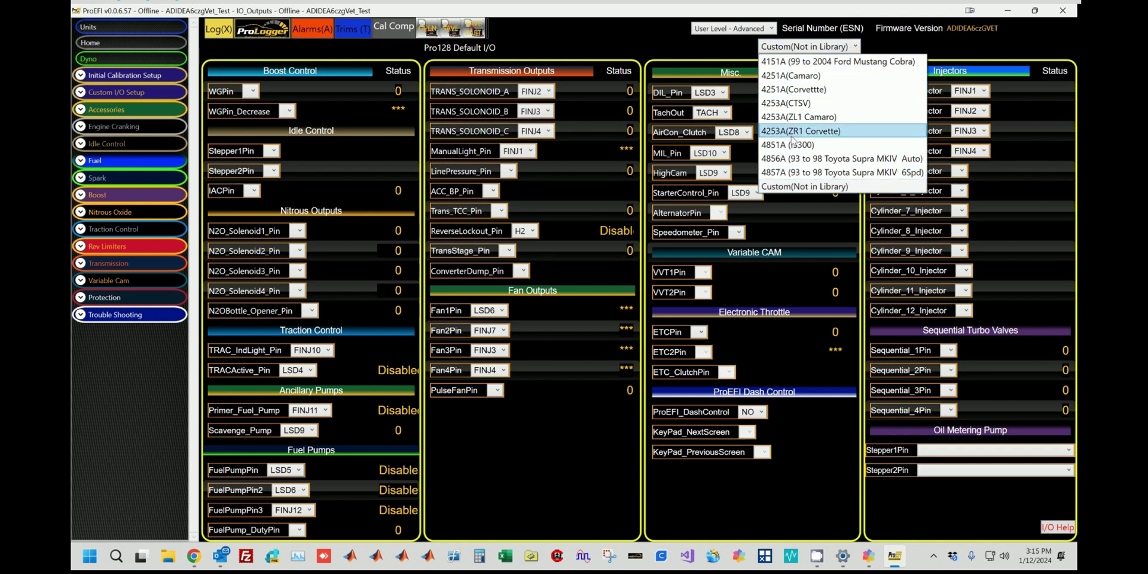
{"action": "left_click", "coordinate": [872, 162]}
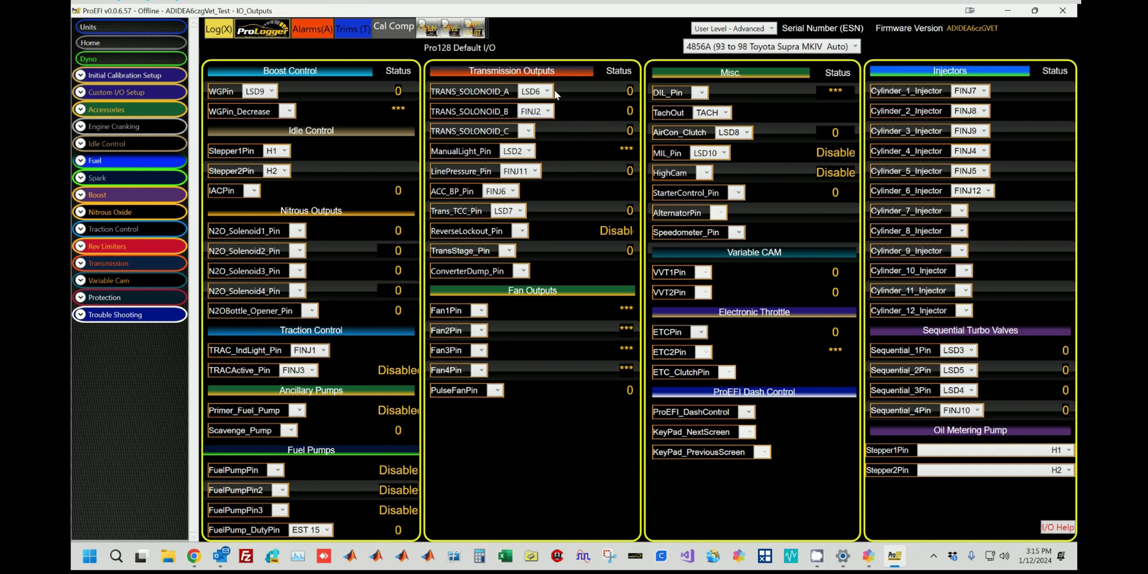